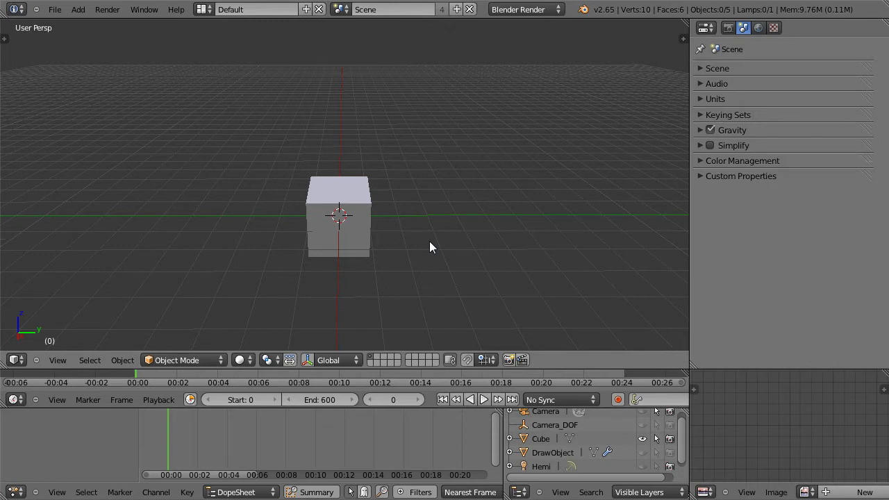
Step: View the cube in the front, back, right, left, top and bottom orthographic views, going through the set twice
{"action": "key", "text": "KP_1"}
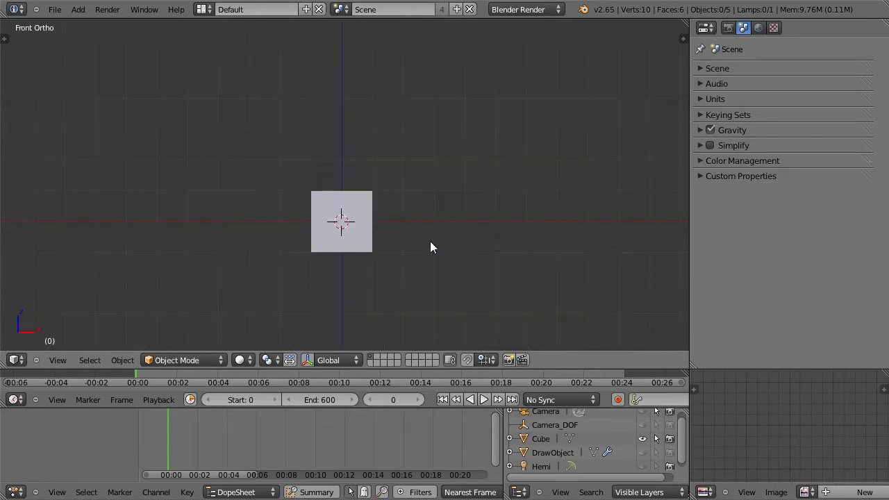
{"action": "key", "text": "ctrl+KP_1"}
{"action": "key", "text": "KP_1"}
{"action": "key", "text": "ctrl+KP_1"}
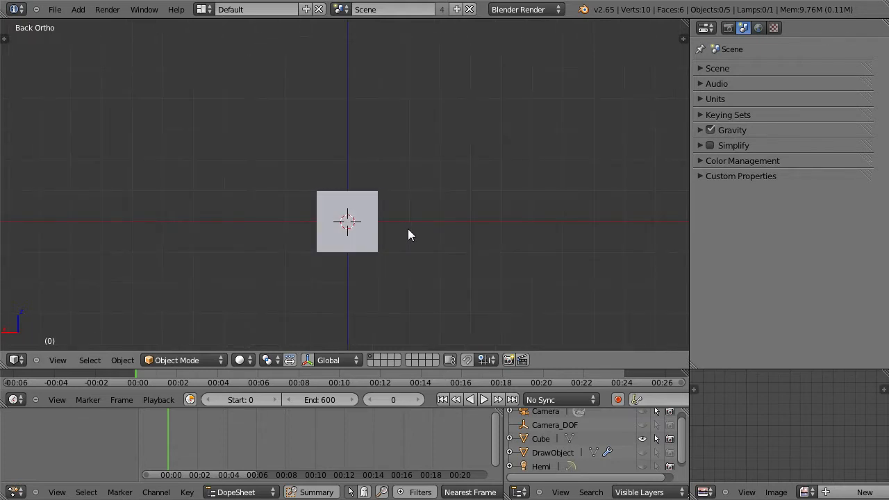
{"action": "key", "text": "KP_3"}
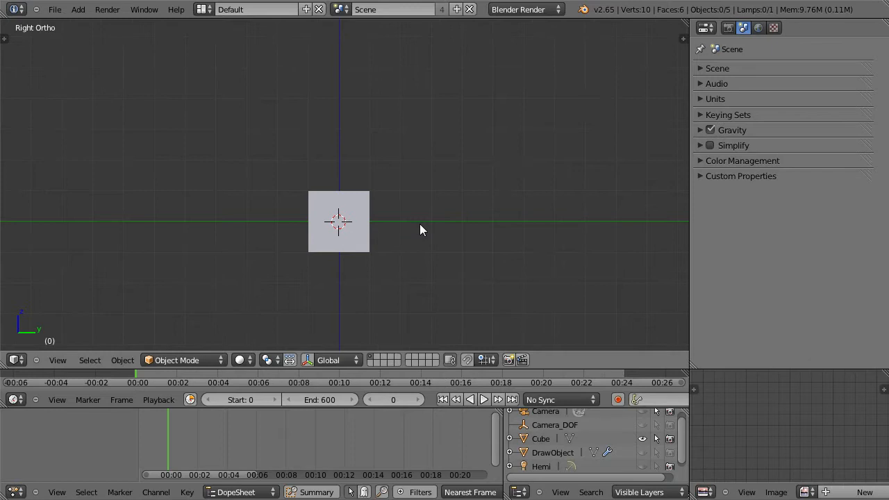
{"action": "key", "text": "ctrl+KP_3"}
{"action": "key", "text": "KP_7"}
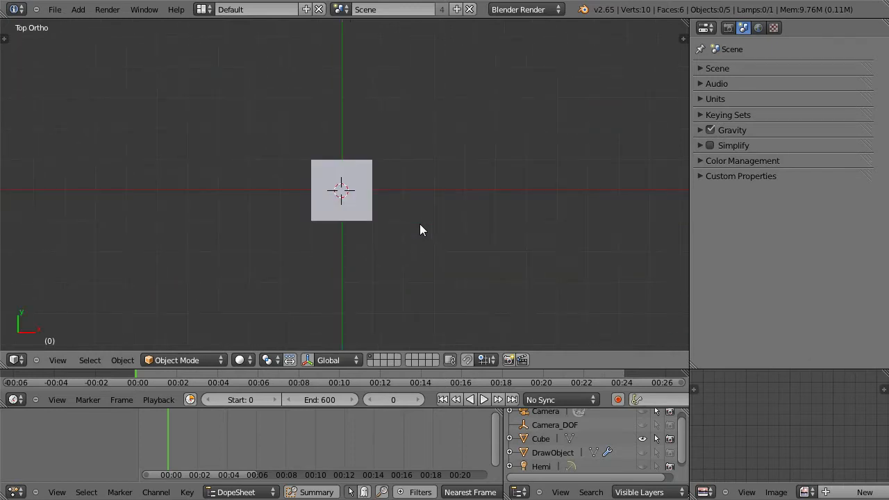
{"action": "key", "text": "ctrl+KP_7"}
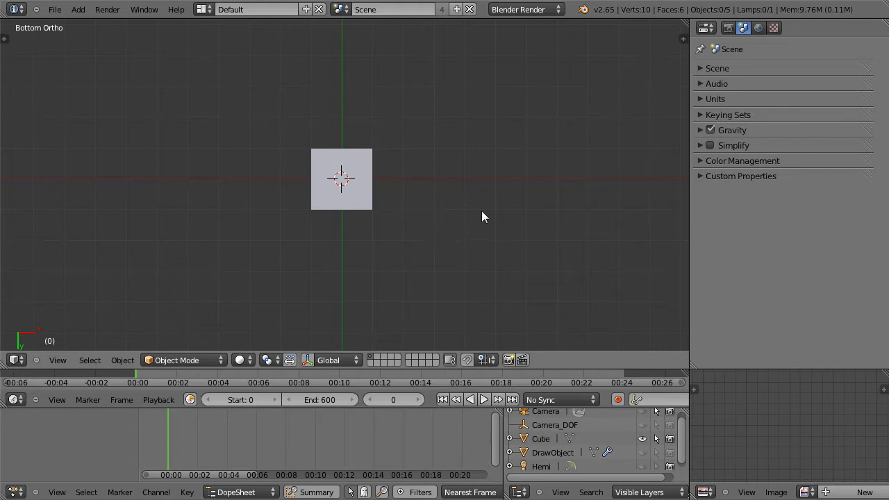
{"action": "key", "text": "KP_1"}
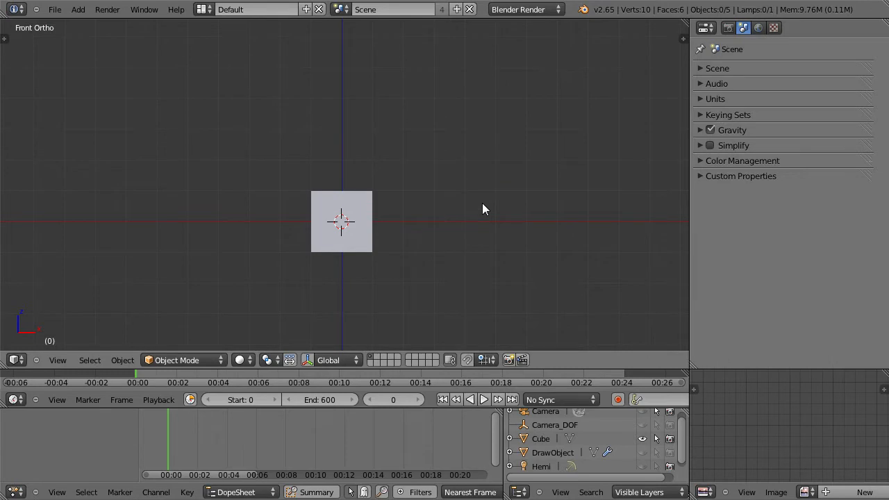
{"action": "key", "text": "ctrl+KP_1"}
{"action": "key", "text": "KP_1"}
{"action": "key", "text": "KP_3"}
{"action": "key", "text": "ctrl+KP_3"}
{"action": "key", "text": "KP_7"}
{"action": "key", "text": "ctrl+KP_7"}
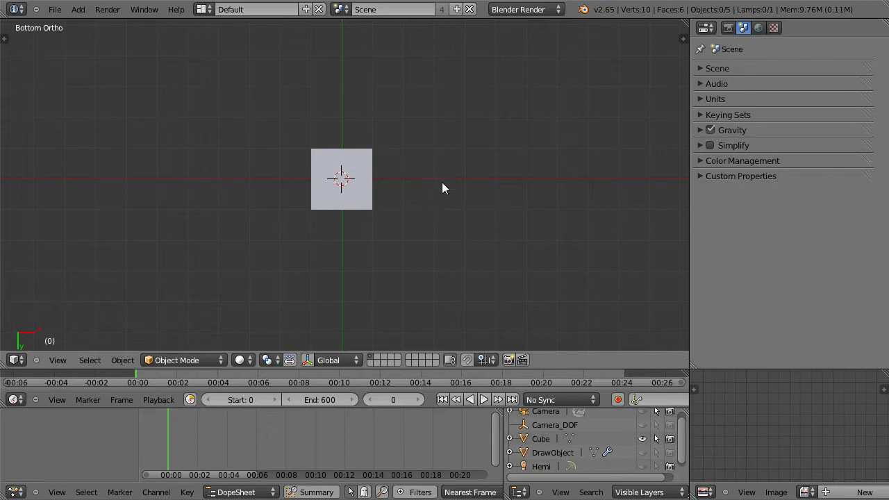
Step: Pan, zoom and orbit around the cube, ending in a low-angle user perspective
{"action": "middle_click_drag", "start_coordinate": [441, 134], "coordinate": [441, 170], "text": "shift"}
{"action": "scroll", "coordinate": [425, 200], "scroll_direction": "down", "scroll_amount": 1}
{"action": "scroll", "coordinate": [422, 203], "scroll_direction": "up", "scroll_amount": 1}
{"action": "middle_click_drag", "start_coordinate": [418, 219], "coordinate": [437, 177], "text": "shift"}
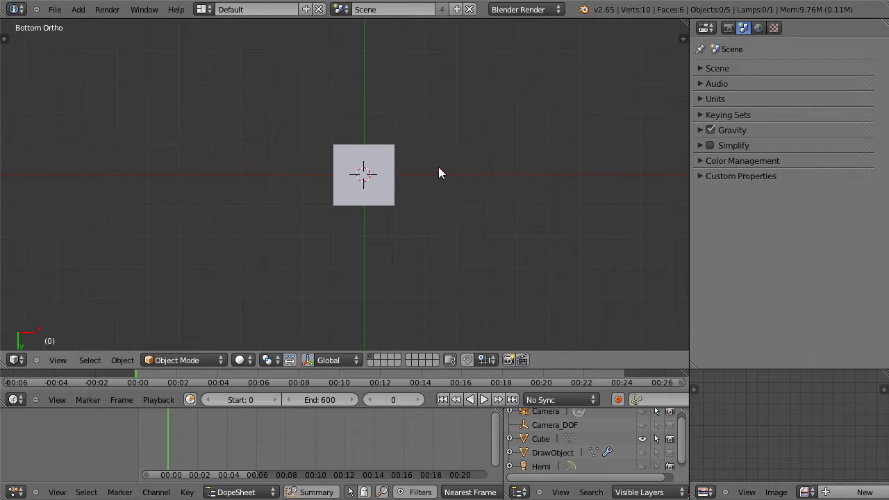
{"action": "middle_click_drag", "start_coordinate": [307, 143], "coordinate": [415, 250]}
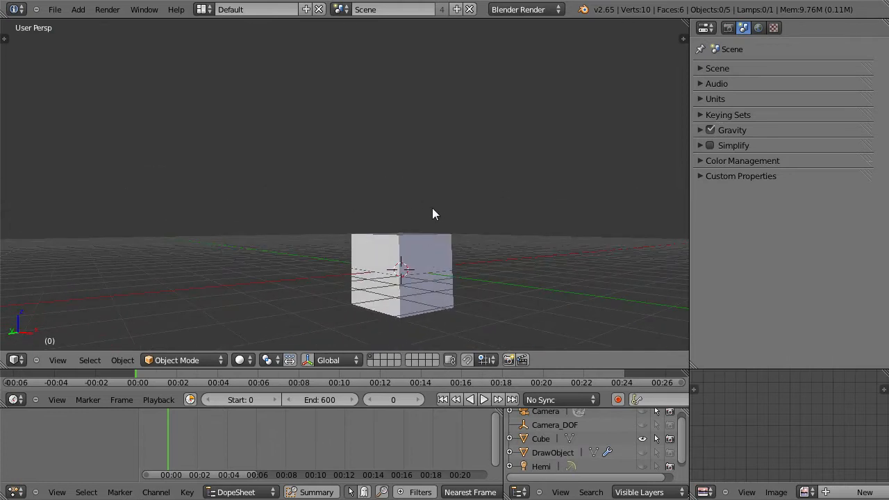
Step: Go through the cube's standard orthographic views and their opposites again, ending in the left view
{"action": "key", "text": "KP_1"}
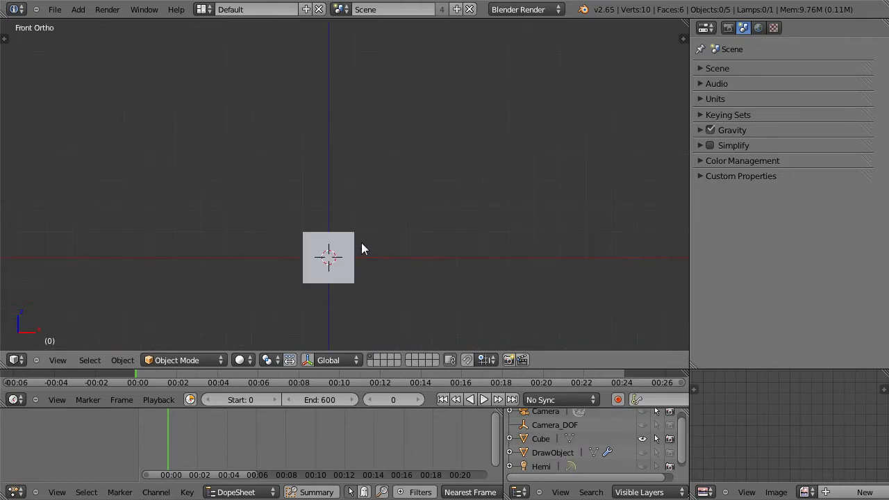
{"action": "key", "text": "ctrl+KP_1"}
{"action": "key", "text": "KP_3"}
{"action": "key", "text": "KP_1"}
{"action": "key", "text": "ctrl+KP_1"}
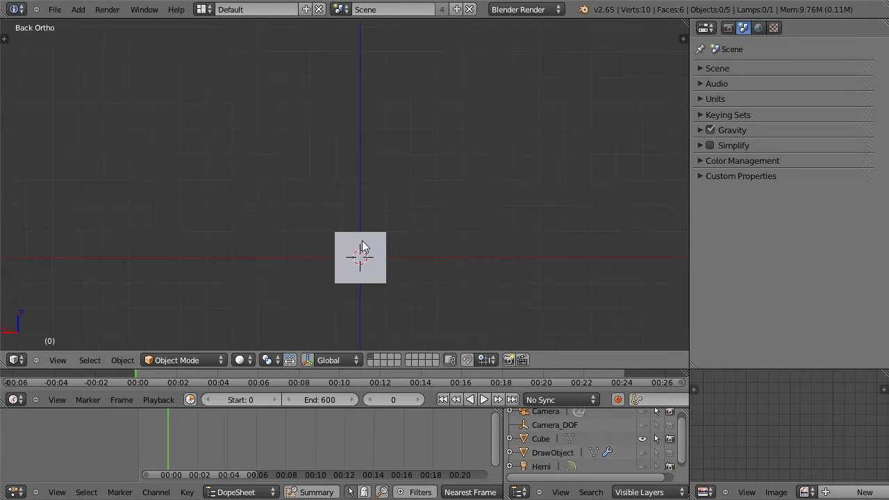
{"action": "key", "text": "KP_3"}
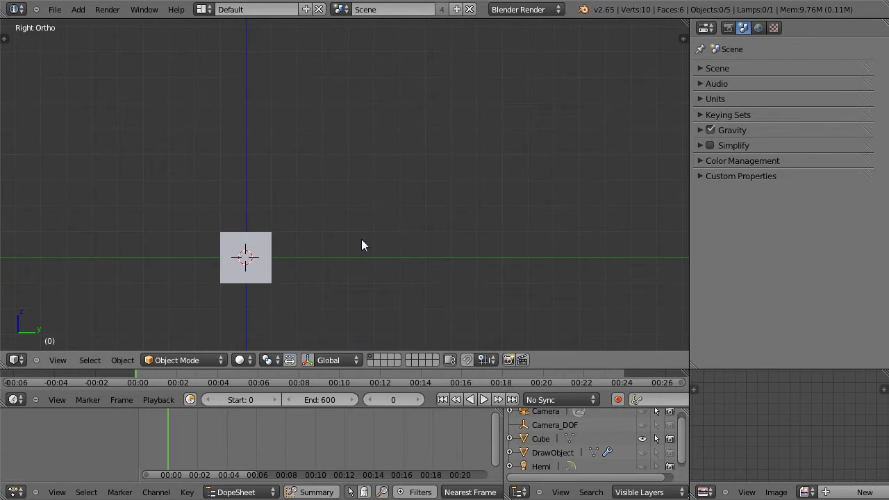
{"action": "key", "text": "ctrl+KP_3"}
{"action": "key", "text": "KP_7"}
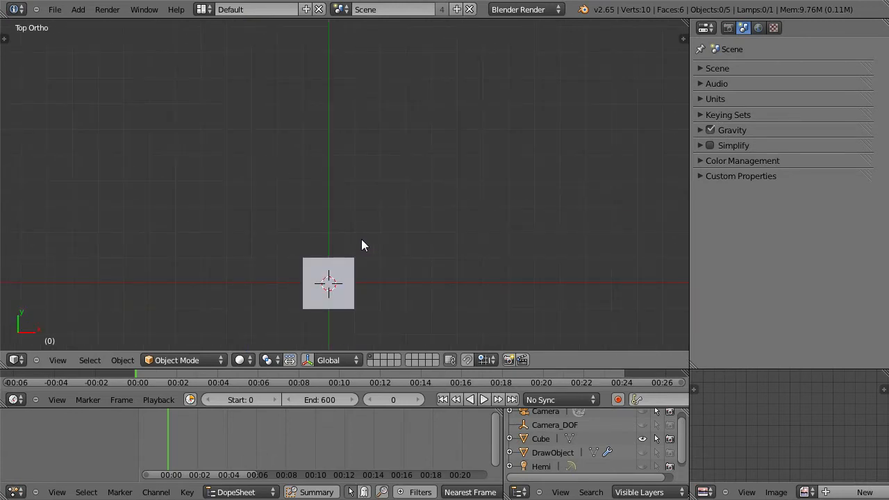
{"action": "key", "text": "ctrl+KP_7"}
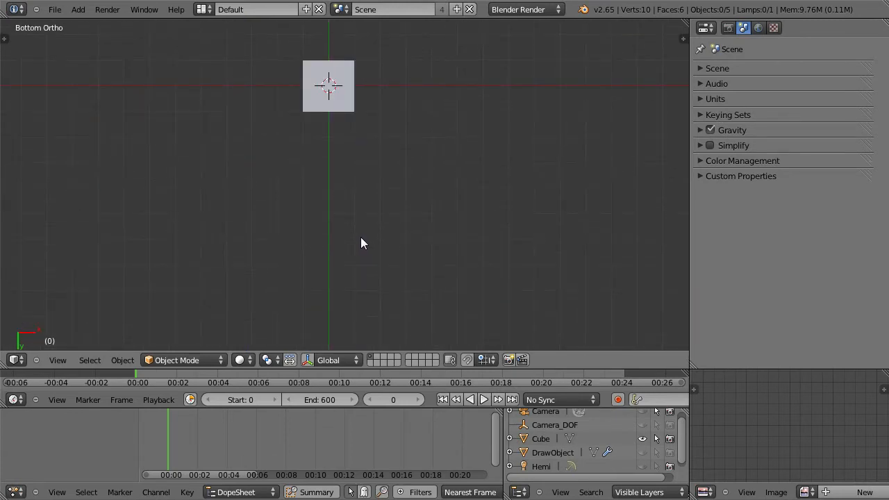
{"action": "key", "text": "KP_7"}
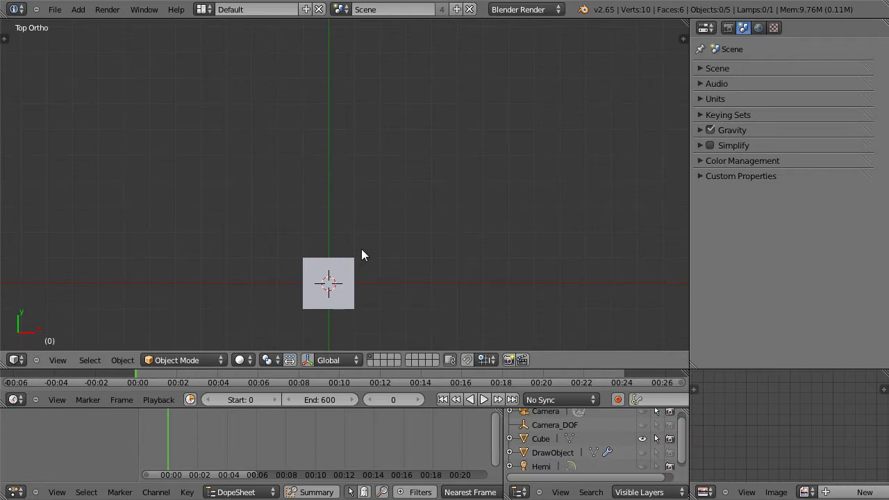
{"action": "key", "text": "KP_1"}
{"action": "key", "text": "KP_3"}
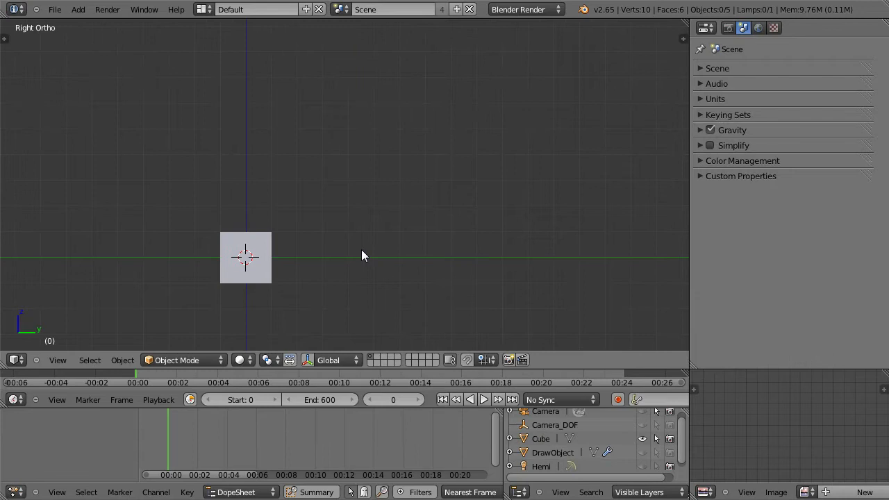
{"action": "key", "text": "ctrl+KP_3"}
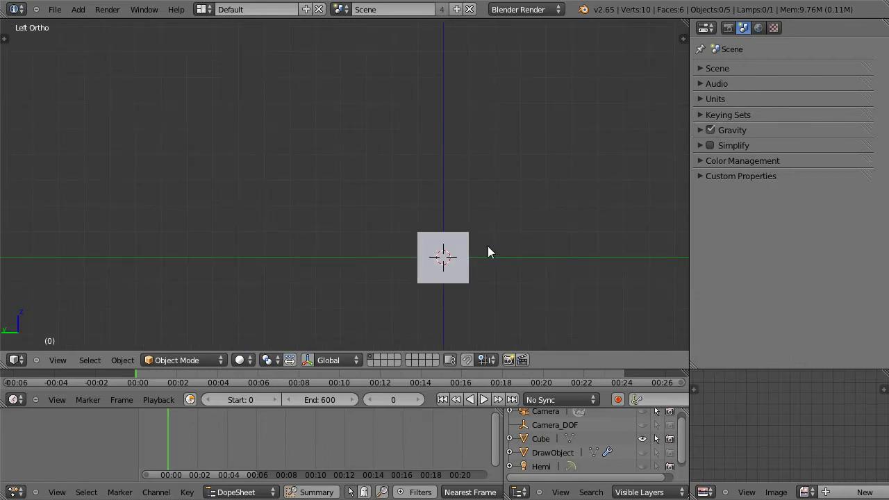
Step: Orbit around the cube in perspective, zooming far out to the whole grid and back in
{"action": "middle_click_drag", "start_coordinate": [491, 242], "coordinate": [372, 239]}
{"action": "scroll", "coordinate": [488, 246], "scroll_direction": "down", "scroll_amount": 2}
{"action": "scroll", "coordinate": [487, 245], "scroll_direction": "up", "scroll_amount": 2}
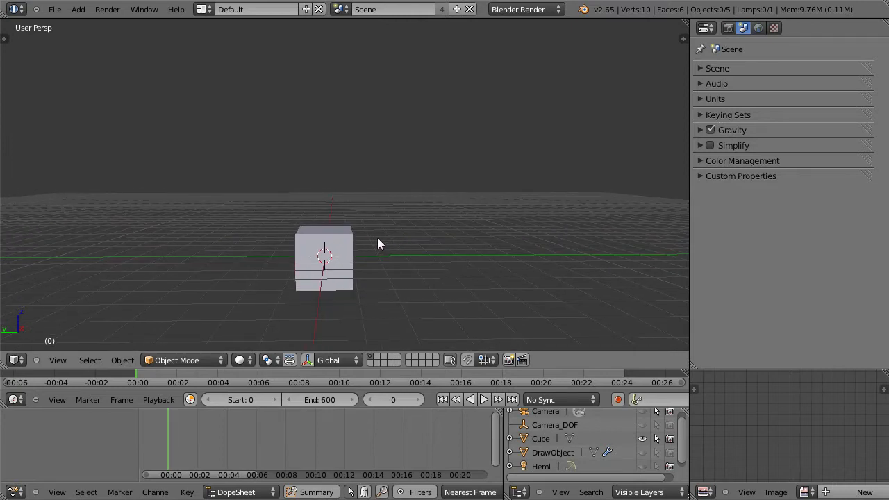
{"action": "scroll", "coordinate": [350, 239], "scroll_direction": "down", "scroll_amount": 5}
{"action": "scroll", "coordinate": [341, 239], "scroll_direction": "down", "scroll_amount": 4}
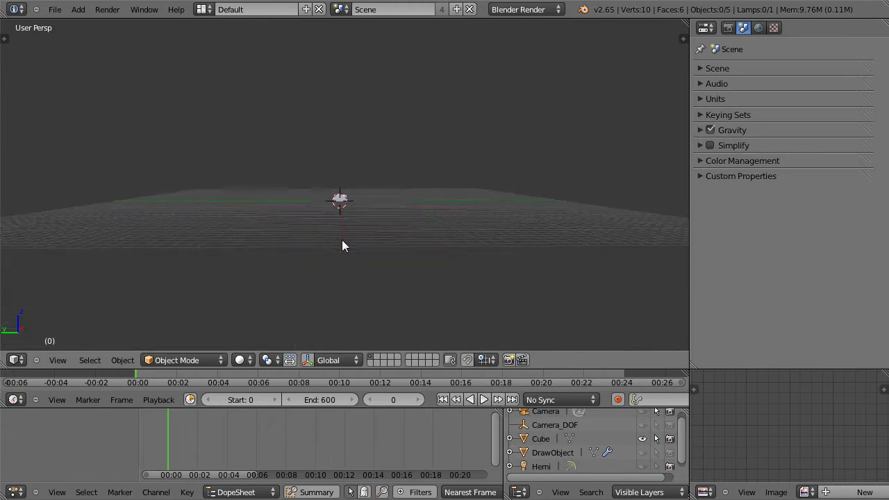
{"action": "scroll", "coordinate": [342, 240], "scroll_direction": "up", "scroll_amount": 5}
{"action": "scroll", "coordinate": [342, 240], "scroll_direction": "down", "scroll_amount": 4}
{"action": "scroll", "coordinate": [341, 239], "scroll_direction": "up", "scroll_amount": 2}
{"action": "scroll", "coordinate": [343, 239], "scroll_direction": "up", "scroll_amount": 4}
{"action": "middle_click_drag", "start_coordinate": [328, 273], "coordinate": [475, 253]}
{"action": "middle_click_drag", "start_coordinate": [344, 213], "coordinate": [243, 239]}
Step: Select the cube and enter Edit Mode on its mesh
{"action": "right_click", "coordinate": [310, 240]}
{"action": "middle_click_drag", "start_coordinate": [310, 240], "coordinate": [302, 278]}
{"action": "scroll", "coordinate": [304, 270], "scroll_direction": "down", "scroll_amount": 3}
{"action": "scroll", "coordinate": [304, 272], "scroll_direction": "up", "scroll_amount": 3}
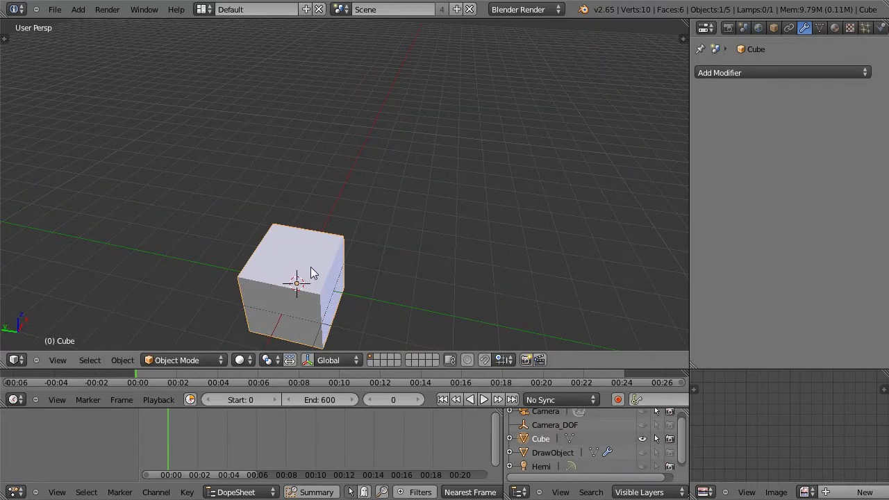
{"action": "key", "text": "Tab"}
{"action": "middle_click_drag", "start_coordinate": [378, 275], "coordinate": [394, 244]}
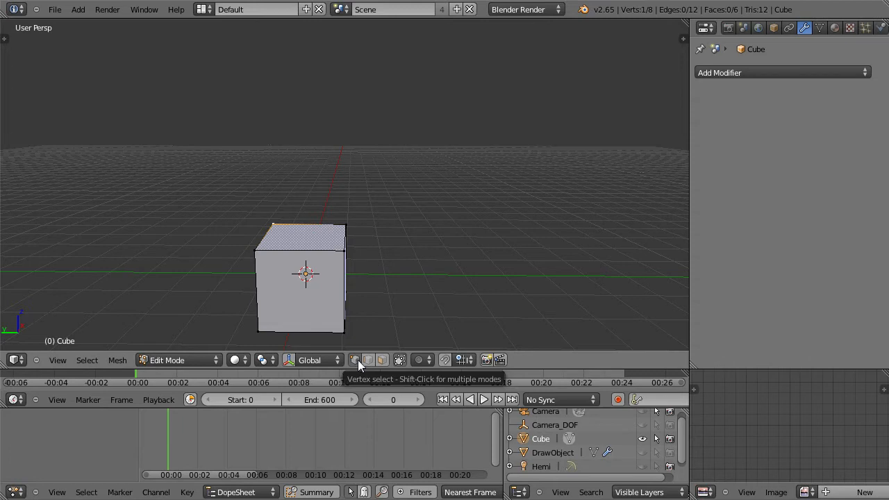
Step: Switch the cube's mesh selection from vertices to faces
{"action": "middle_click_drag", "start_coordinate": [391, 256], "coordinate": [380, 216]}
{"action": "scroll", "coordinate": [358, 248], "scroll_direction": "up", "scroll_amount": 1}
{"action": "scroll", "coordinate": [359, 248], "scroll_direction": "down", "scroll_amount": 2}
{"action": "middle_click_drag", "start_coordinate": [359, 248], "coordinate": [349, 215], "text": "shift"}
{"action": "scroll", "coordinate": [357, 226], "scroll_direction": "up", "scroll_amount": 2}
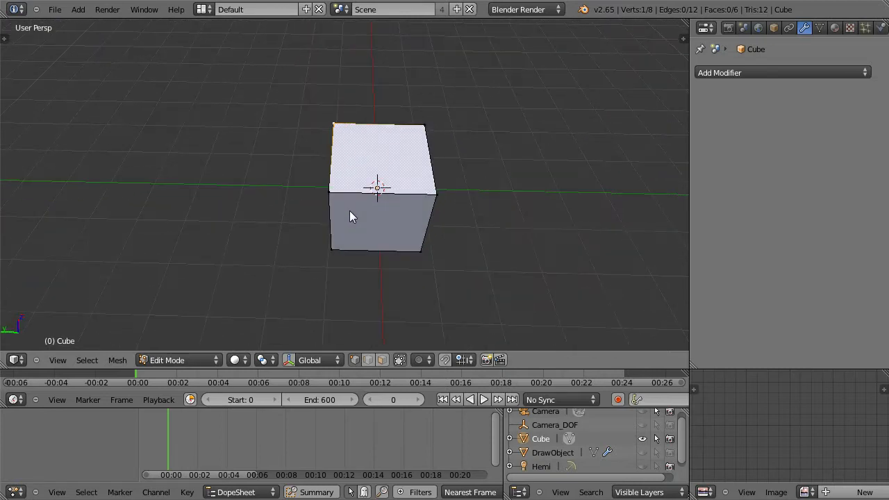
{"action": "middle_click_drag", "start_coordinate": [399, 168], "coordinate": [354, 200], "text": "shift"}
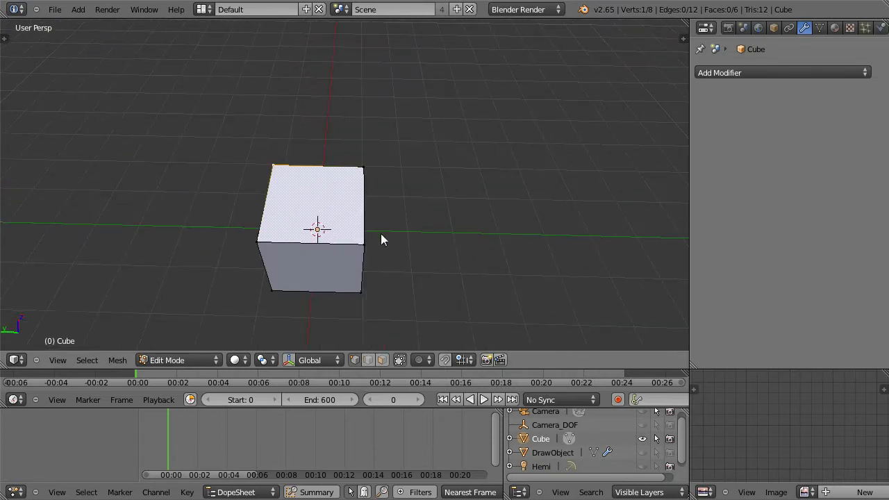
{"action": "middle_click_drag", "start_coordinate": [376, 230], "coordinate": [391, 210]}
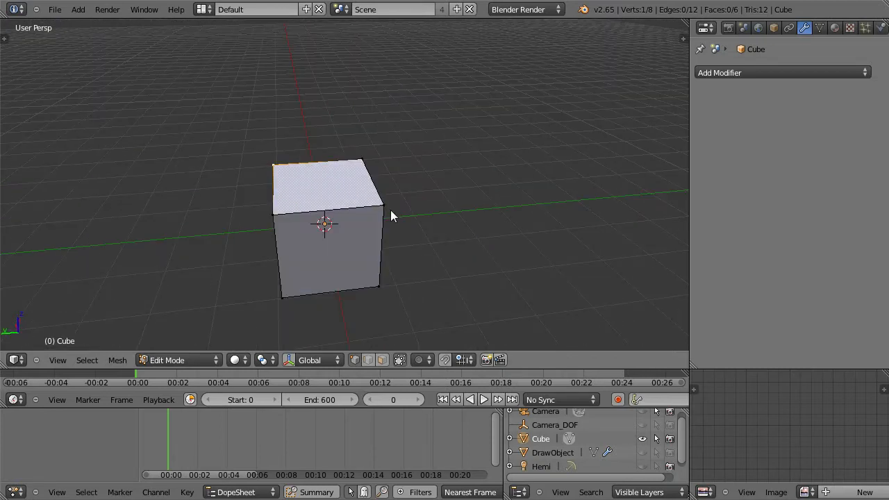
{"action": "left_click", "coordinate": [383, 360]}
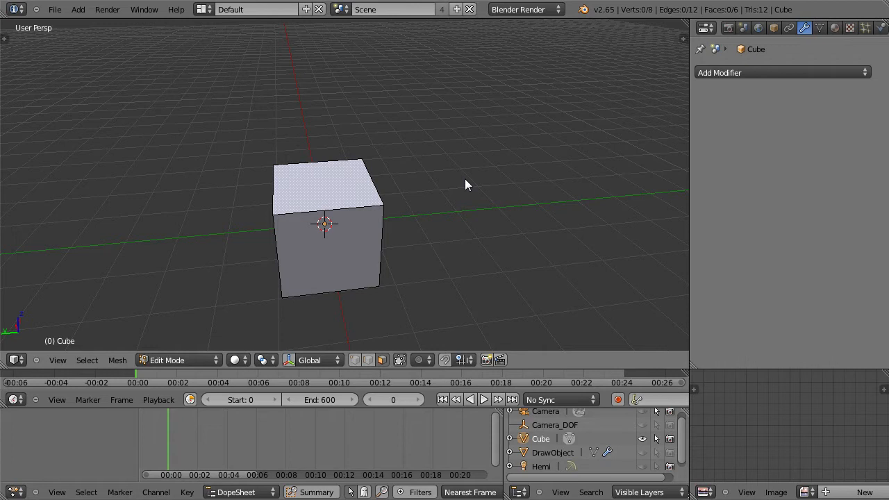
{"action": "middle_click_drag", "start_coordinate": [450, 161], "coordinate": [377, 220]}
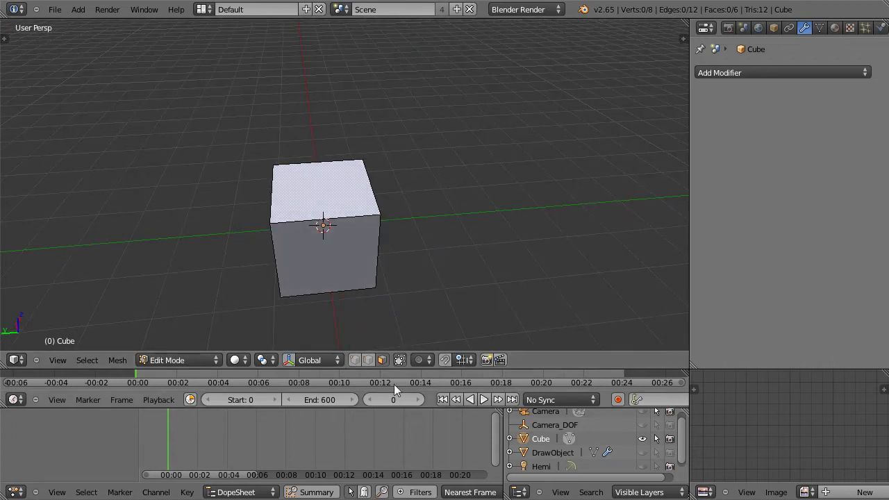
Step: In vertex select mode, move one near top corner vertex of the cube outward and upward, stretching it into a point
{"action": "left_click", "coordinate": [354, 360]}
{"action": "right_click", "coordinate": [379, 217]}
{"action": "middle_click_drag", "start_coordinate": [378, 220], "coordinate": [387, 261]}
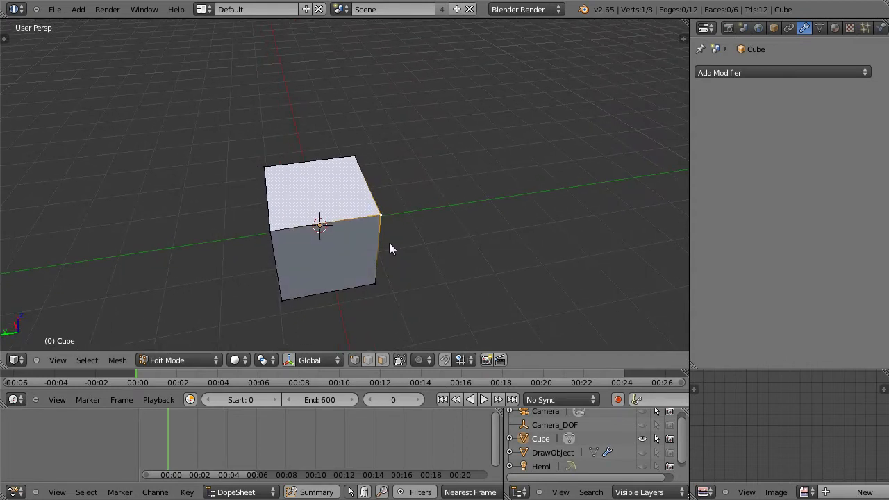
{"action": "key", "text": "g"}
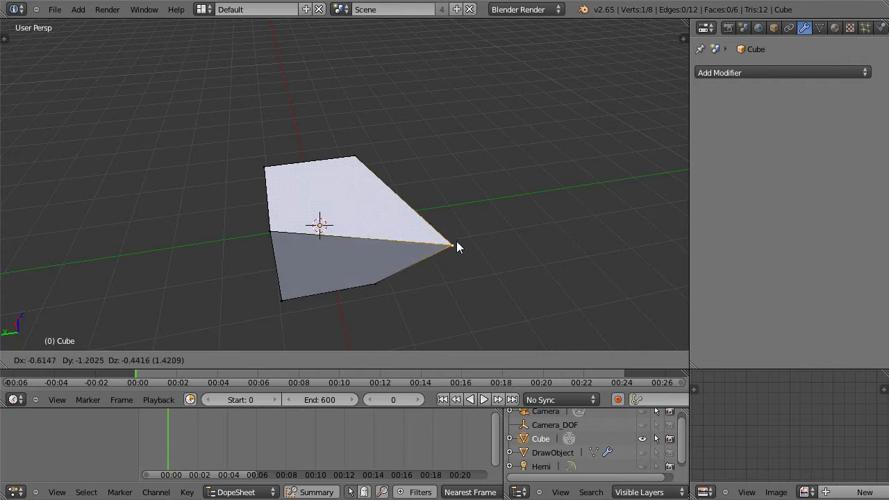
{"action": "left_click", "coordinate": [443, 159]}
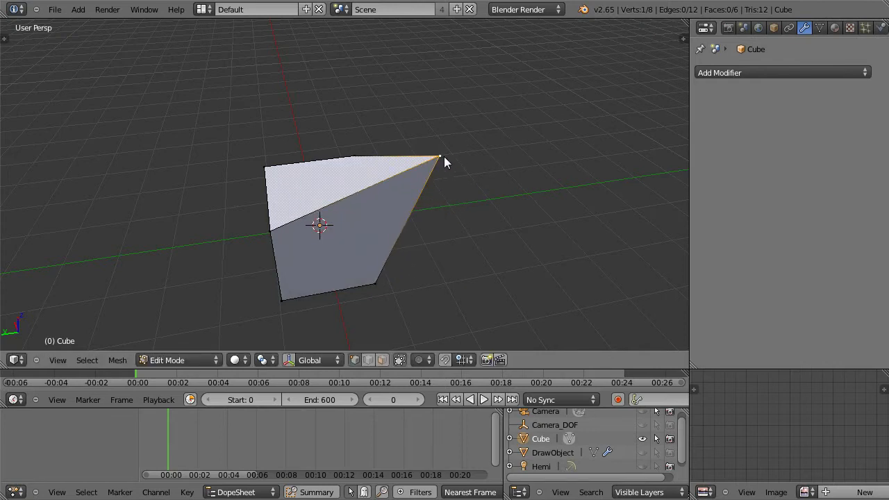
{"action": "middle_click_drag", "start_coordinate": [444, 161], "coordinate": [476, 183]}
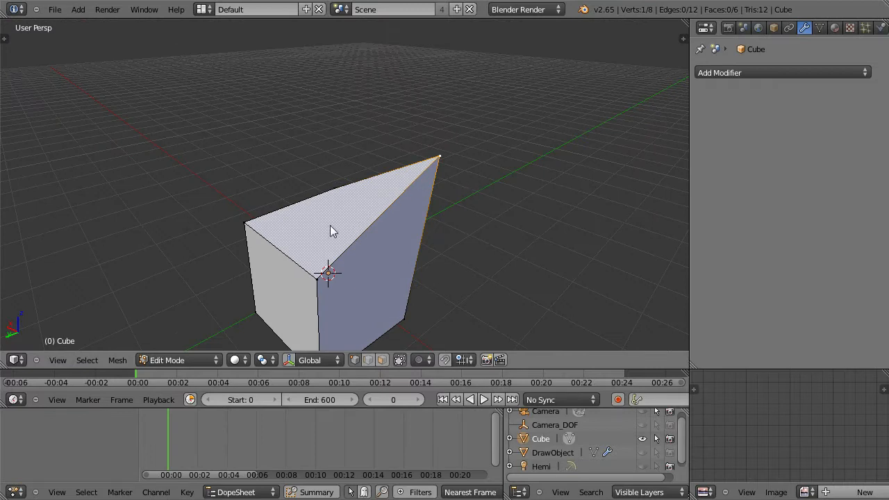
{"action": "middle_click_drag", "start_coordinate": [343, 225], "coordinate": [324, 224]}
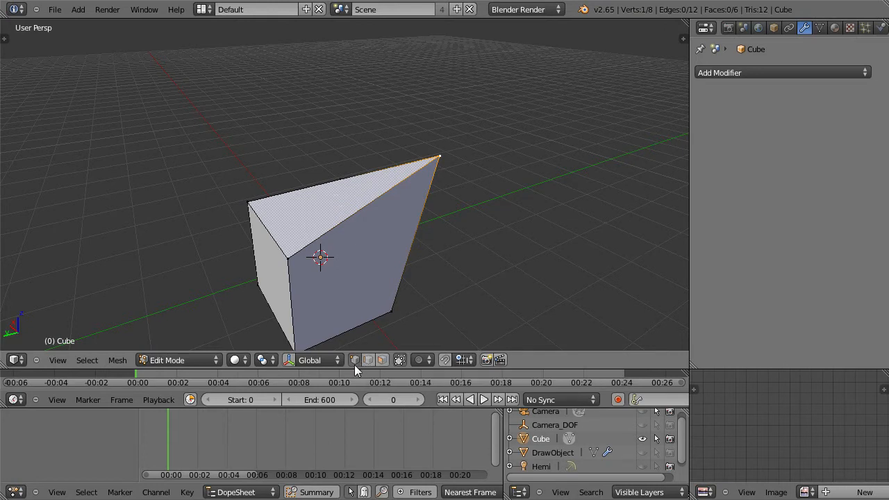
Step: Switch to face select mode and move the mesh's top face slightly upward
{"action": "key", "text": "ctrl+Tab"}
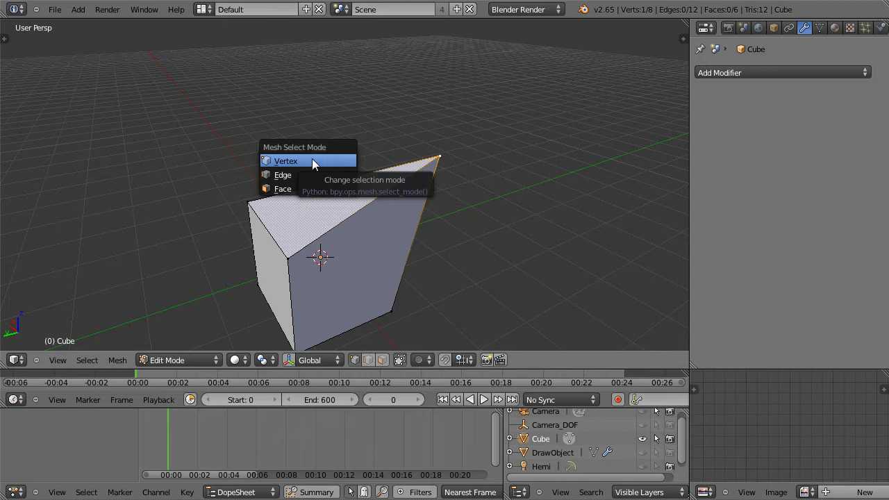
{"action": "left_click", "coordinate": [282, 189]}
{"action": "right_click", "coordinate": [324, 221]}
{"action": "middle_click_drag", "start_coordinate": [324, 221], "coordinate": [287, 222]}
{"action": "key", "text": "g"}
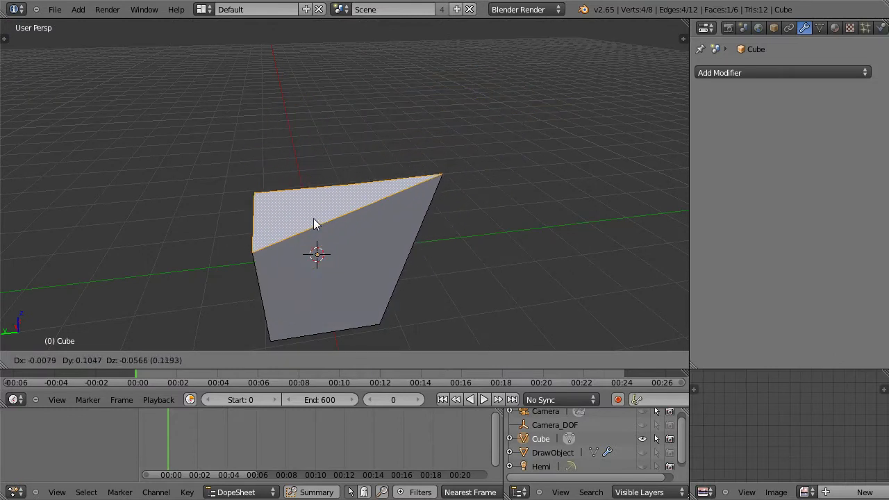
{"action": "left_click", "coordinate": [317, 213]}
{"action": "middle_click_drag", "start_coordinate": [317, 213], "coordinate": [289, 252]}
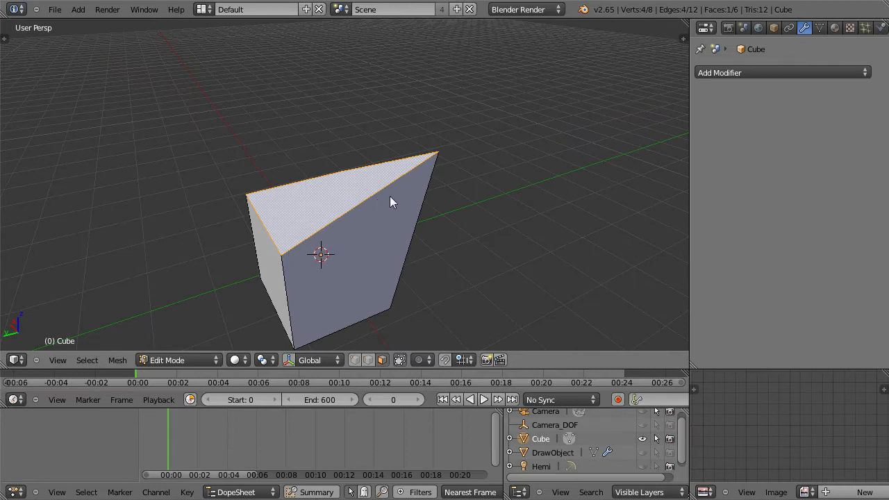
Step: Scale the selected top face, then add the adjacent end face to the selection and scale both up by about 1.36
{"action": "key", "text": "s"}
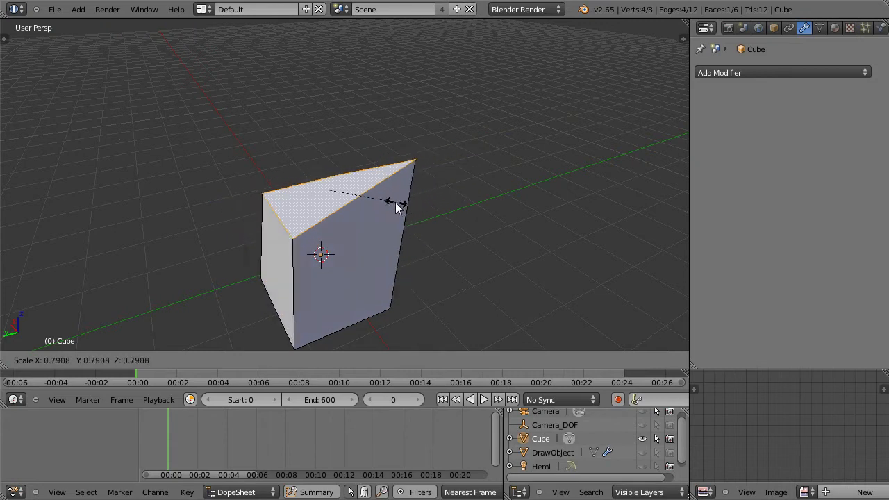
{"action": "left_click", "coordinate": [407, 202]}
{"action": "middle_click_drag", "start_coordinate": [349, 264], "coordinate": [454, 158]}
{"action": "right_click", "coordinate": [380, 209], "text": "shift"}
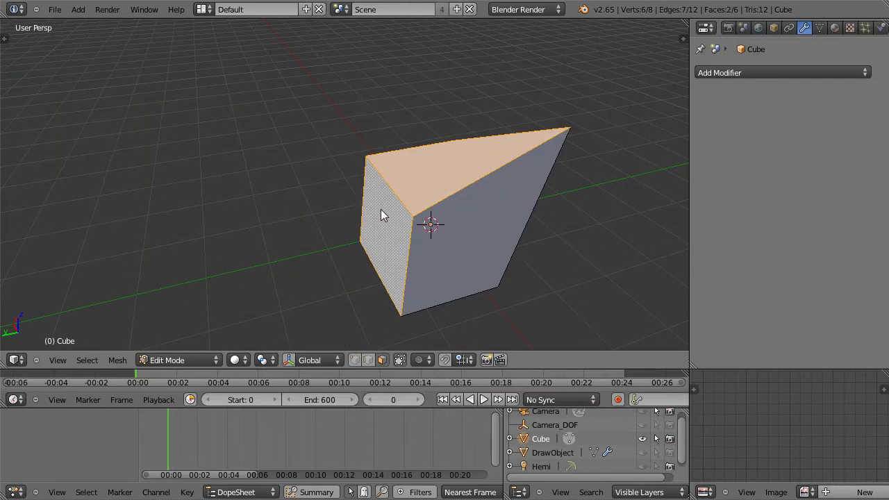
{"action": "key", "text": "s"}
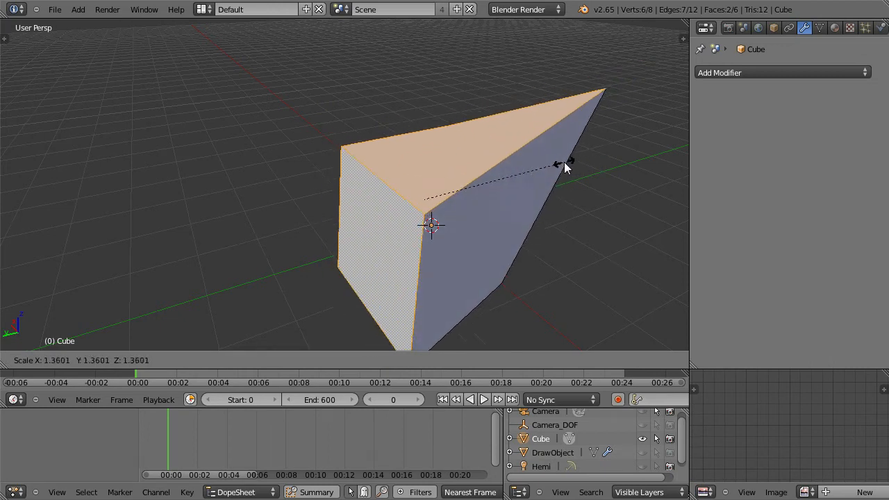
{"action": "left_click", "coordinate": [562, 168]}
Step: Select only the end face opposite the mesh's stretched point and scale it down slightly
{"action": "middle_click_drag", "start_coordinate": [364, 177], "coordinate": [383, 253]}
{"action": "right_click", "coordinate": [364, 233]}
{"action": "key", "text": "s"}
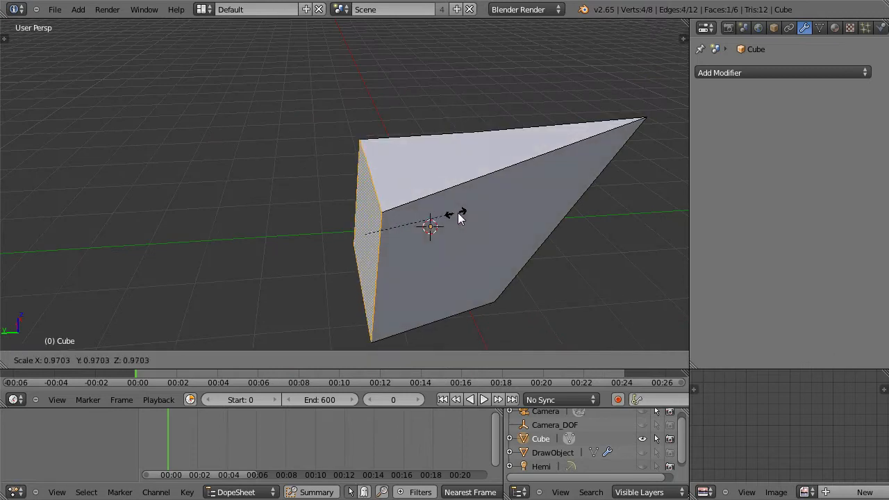
{"action": "left_click", "coordinate": [450, 218]}
Step: Rotate the selected end face to twist that end of the mesh
{"action": "middle_click_drag", "start_coordinate": [317, 264], "coordinate": [398, 249]}
{"action": "scroll", "coordinate": [399, 249], "scroll_direction": "down", "scroll_amount": 3}
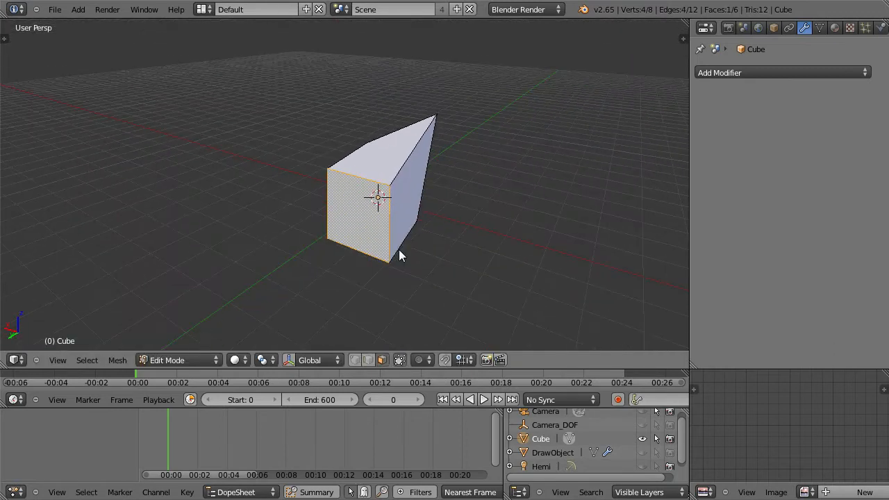
{"action": "key", "text": "r"}
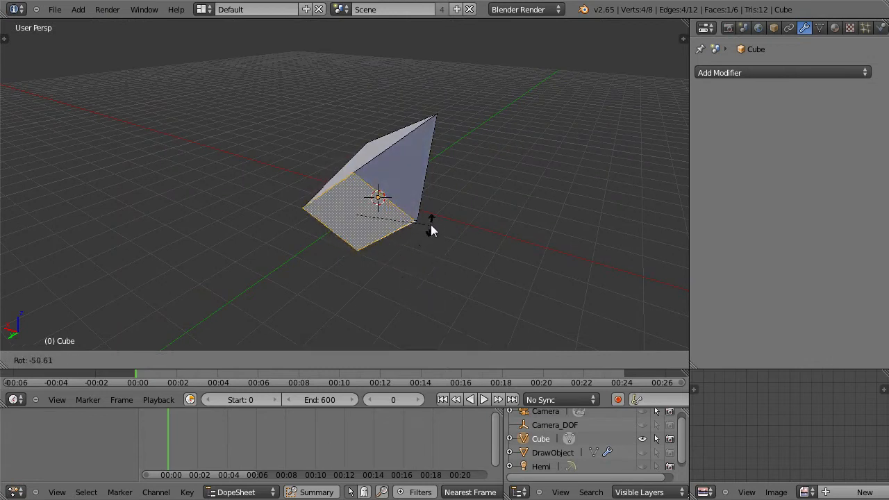
{"action": "left_click", "coordinate": [380, 258]}
Step: Select the whole mesh and scale it down slightly
{"action": "middle_click_drag", "start_coordinate": [409, 227], "coordinate": [411, 248]}
{"action": "key", "text": "a"}
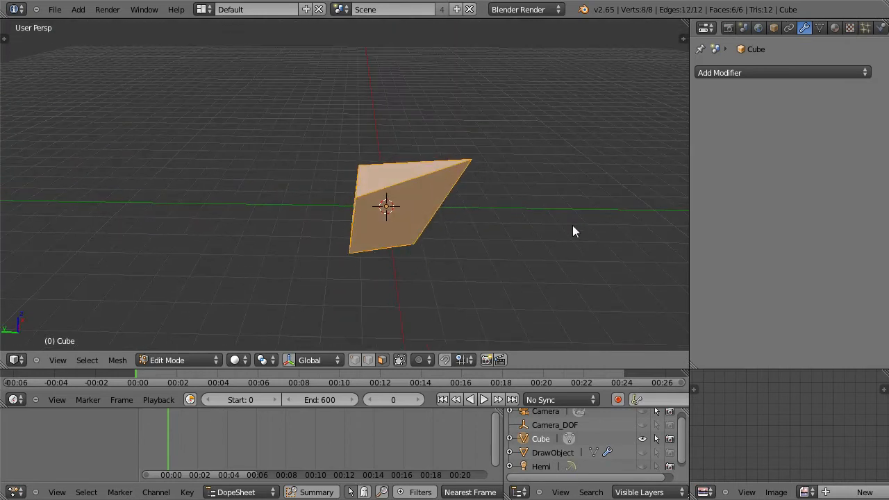
{"action": "key", "text": "s"}
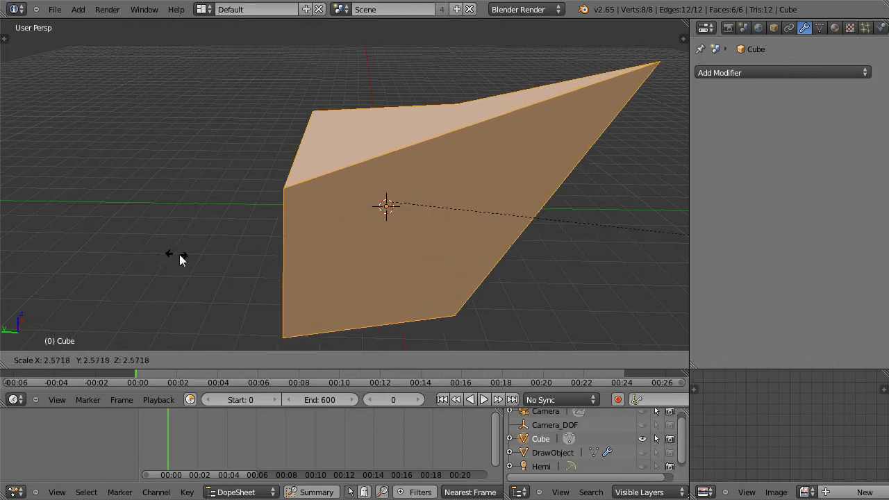
{"action": "left_click", "coordinate": [535, 243]}
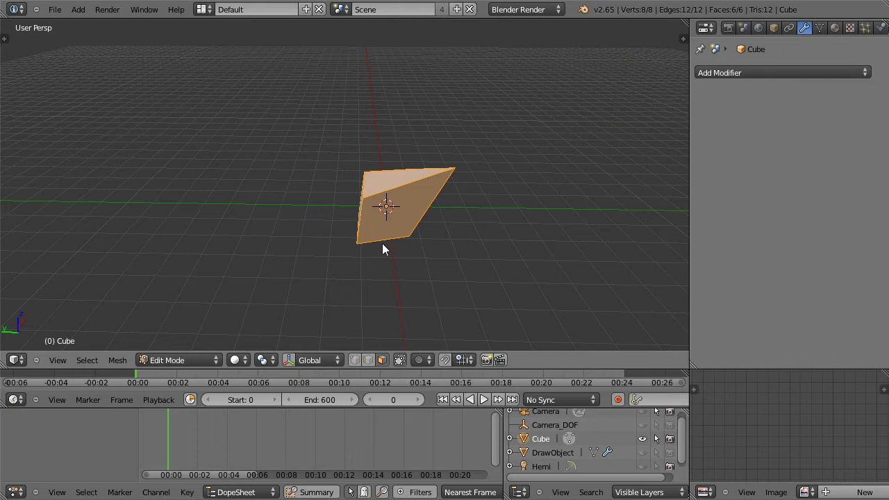
Step: Return to Object Mode and scale the deformed cube up slightly as a whole object
{"action": "key", "text": "Tab"}
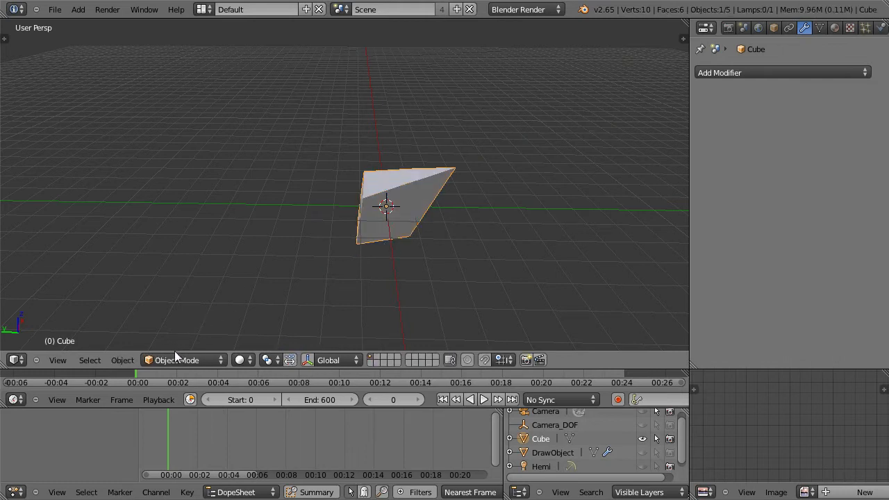
{"action": "key", "text": "s"}
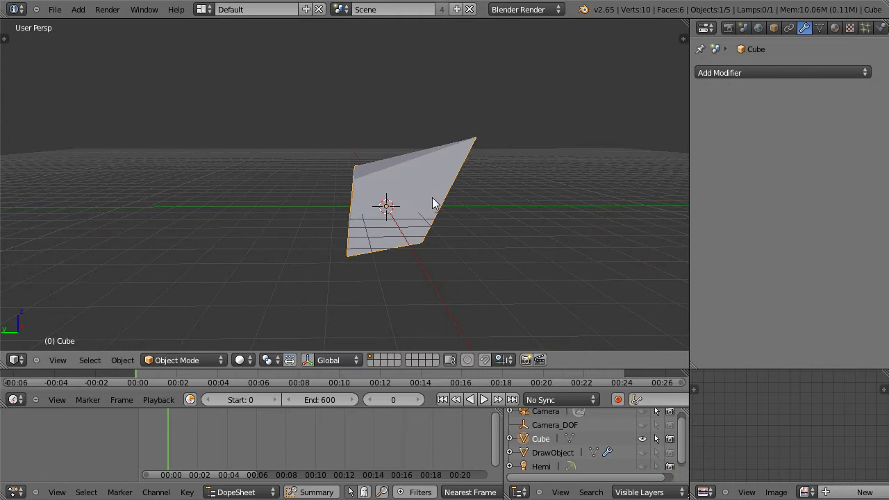
Step: Delete the deformed cube and add a Monkey mesh in its place
{"action": "key", "text": "x"}
{"action": "left_click", "coordinate": [409, 197]}
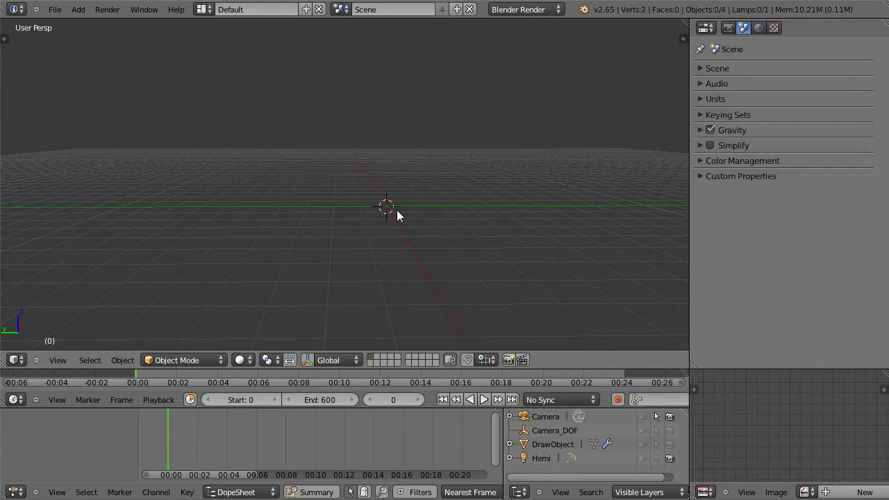
{"action": "key", "text": "shift+a"}
{"action": "mouse_move", "coordinate": [396, 209]}
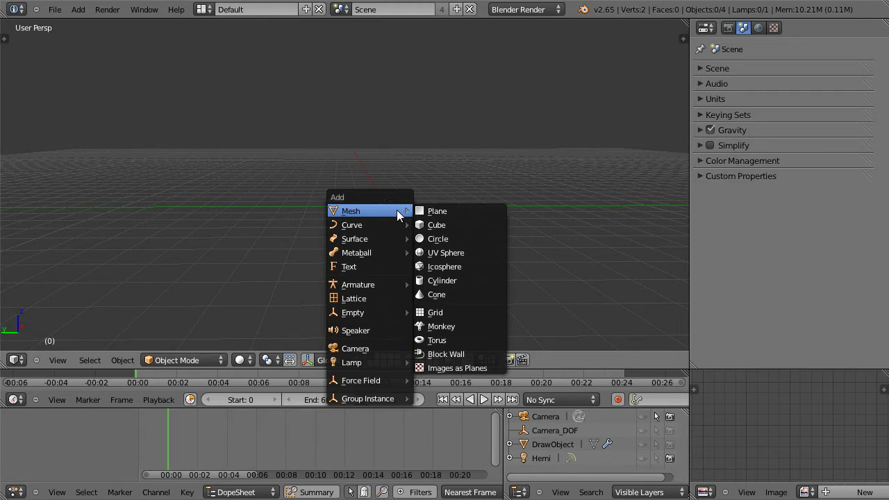
{"action": "mouse_move", "coordinate": [383, 223]}
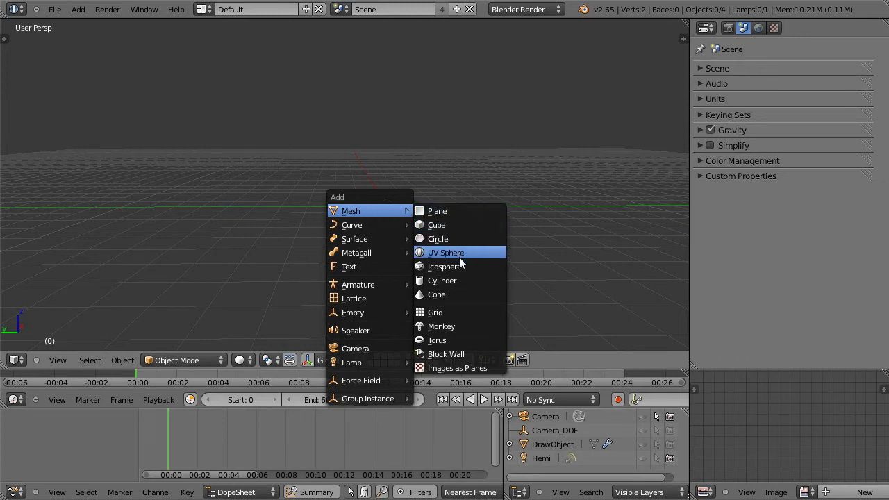
{"action": "left_click", "coordinate": [450, 324]}
Step: Scale the monkey head up slightly
{"action": "middle_click_drag", "start_coordinate": [454, 213], "coordinate": [368, 246]}
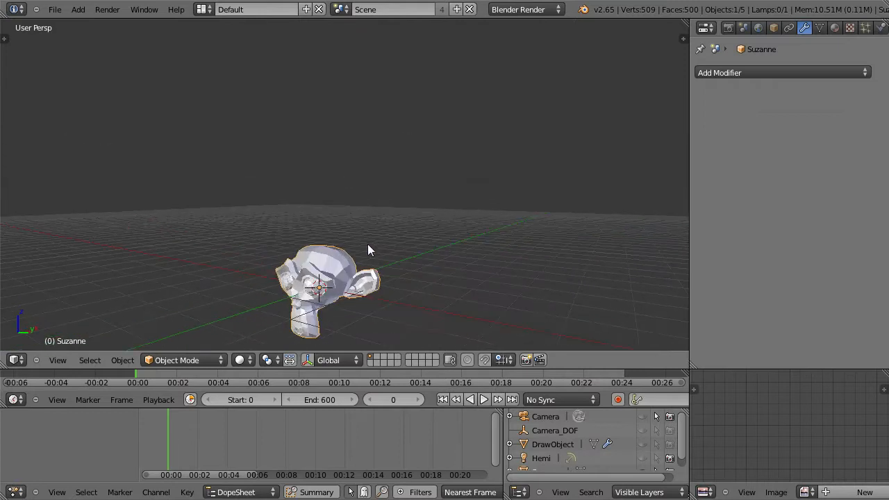
{"action": "key", "text": "s"}
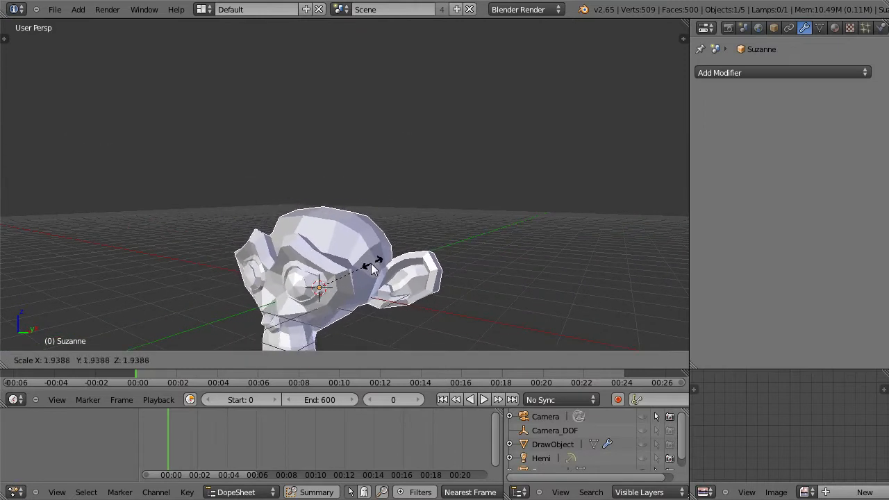
{"action": "left_click", "coordinate": [352, 268]}
{"action": "scroll", "coordinate": [352, 268], "scroll_direction": "down", "scroll_amount": 5}
{"action": "scroll", "coordinate": [353, 268], "scroll_direction": "up", "scroll_amount": 4}
{"action": "mouse_move", "coordinate": [352, 268]}
{"action": "middle_mouse_down"}
{"action": "mouse_move", "coordinate": [298, 280]}
{"action": "mouse_move", "coordinate": [315, 258]}
{"action": "mouse_move", "coordinate": [431, 250]}
{"action": "mouse_move", "coordinate": [276, 290]}
{"action": "mouse_move", "coordinate": [292, 266]}
{"action": "mouse_move", "coordinate": [356, 248]}
{"action": "mouse_move", "coordinate": [456, 283]}
{"action": "mouse_move", "coordinate": [312, 267]}
{"action": "mouse_move", "coordinate": [303, 276]}
{"action": "mouse_move", "coordinate": [393, 277]}
{"action": "mouse_move", "coordinate": [454, 264]}
{"action": "mouse_move", "coordinate": [454, 272]}
{"action": "mouse_move", "coordinate": [394, 271]}
{"action": "mouse_move", "coordinate": [432, 258]}
{"action": "mouse_move", "coordinate": [400, 257]}
{"action": "mouse_move", "coordinate": [365, 275]}
{"action": "middle_mouse_up"}
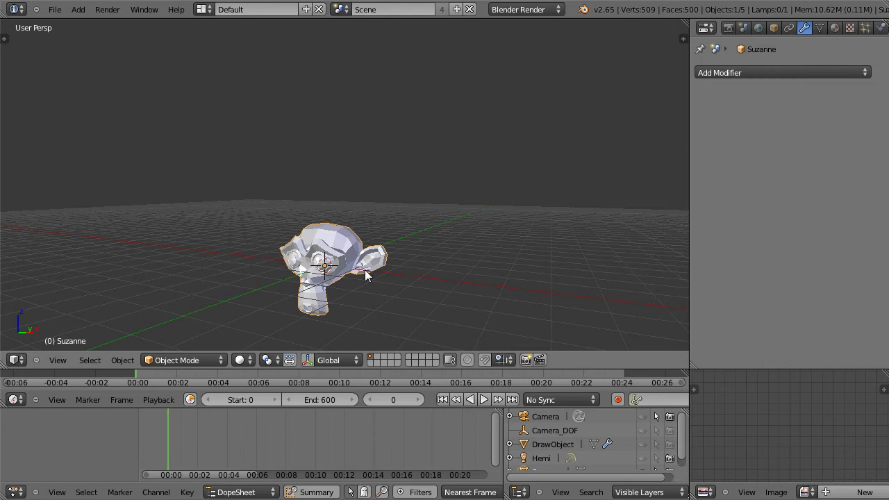
Step: In front view, rotate the monkey head freely and clear its rotation
{"action": "key", "text": "KP_1"}
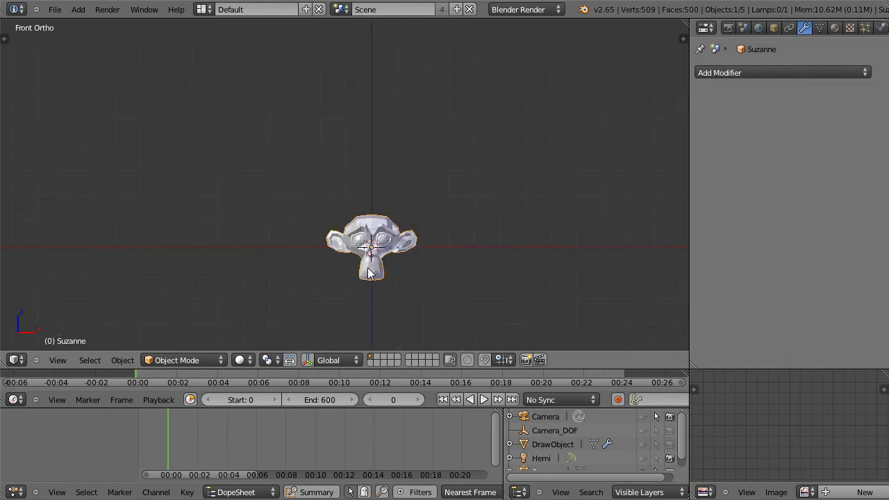
{"action": "middle_click_drag", "start_coordinate": [412, 245], "coordinate": [356, 230], "text": "shift"}
{"action": "key", "text": "r"}
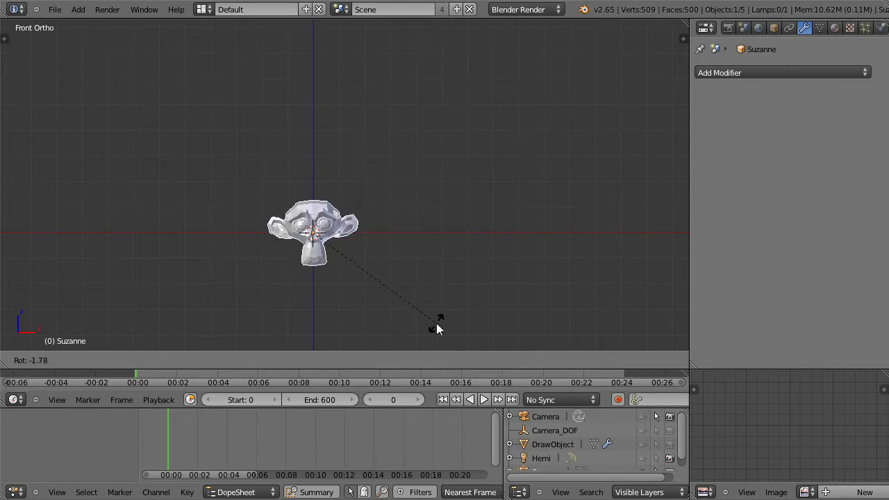
{"action": "left_click", "coordinate": [466, 258]}
{"action": "key", "text": "alt+r"}
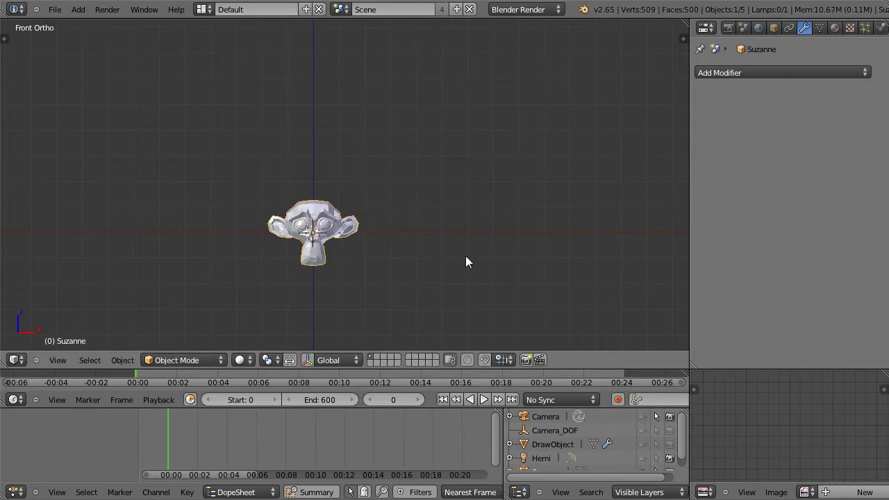
Step: Switch to top view and rotate the monkey head slightly within that view
{"action": "key", "text": "KP_7"}
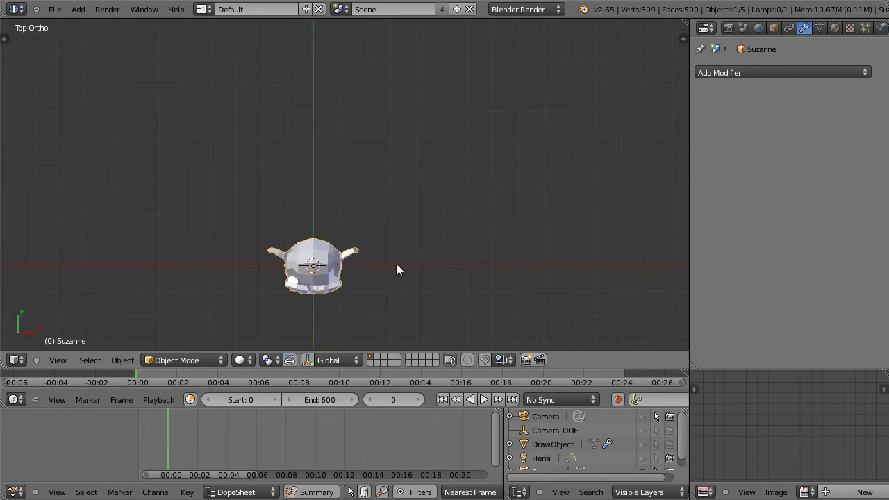
{"action": "key", "text": "r"}
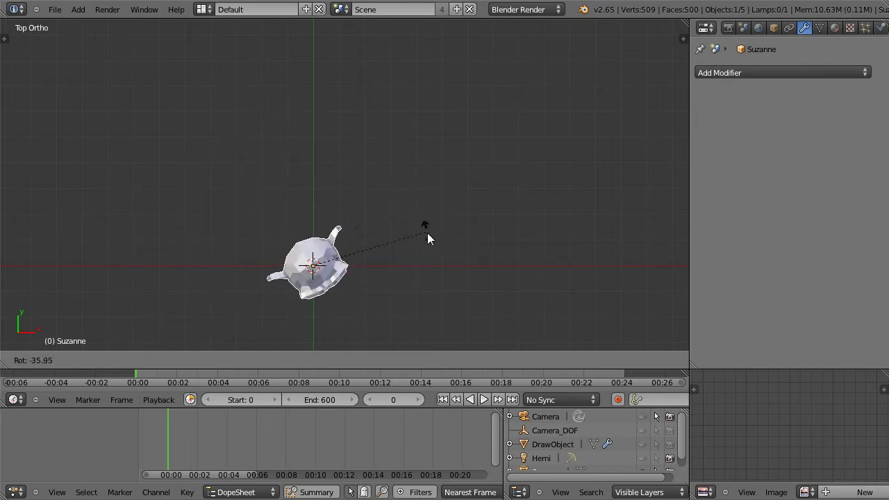
{"action": "left_click", "coordinate": [416, 295]}
Step: In a perspective view, try rotating the monkey head freely and about the global Y, X and Z axes
{"action": "middle_click_drag", "start_coordinate": [420, 292], "coordinate": [381, 250]}
{"action": "scroll", "coordinate": [368, 223], "scroll_direction": "up", "scroll_amount": 4}
{"action": "scroll", "coordinate": [381, 250], "scroll_direction": "up", "scroll_amount": 1}
{"action": "scroll", "coordinate": [381, 250], "scroll_direction": "down", "scroll_amount": 3}
{"action": "scroll", "coordinate": [380, 249], "scroll_direction": "up", "scroll_amount": 2}
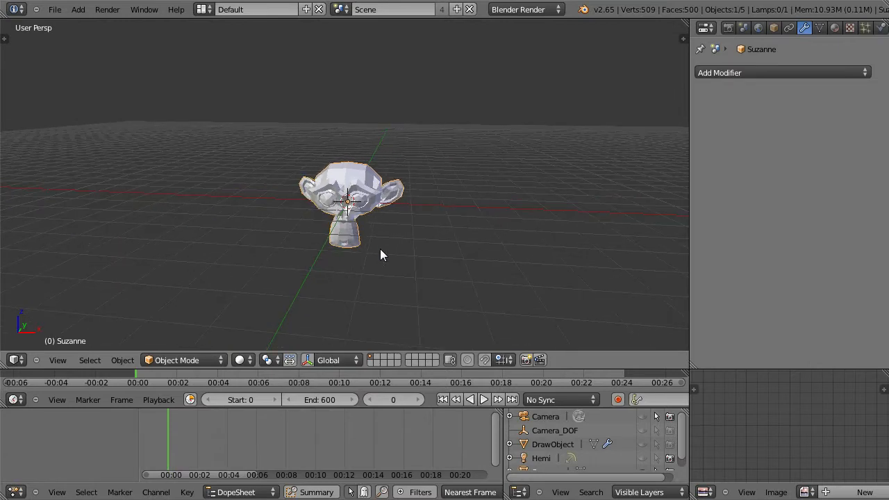
{"action": "middle_click_drag", "start_coordinate": [354, 253], "coordinate": [325, 247]}
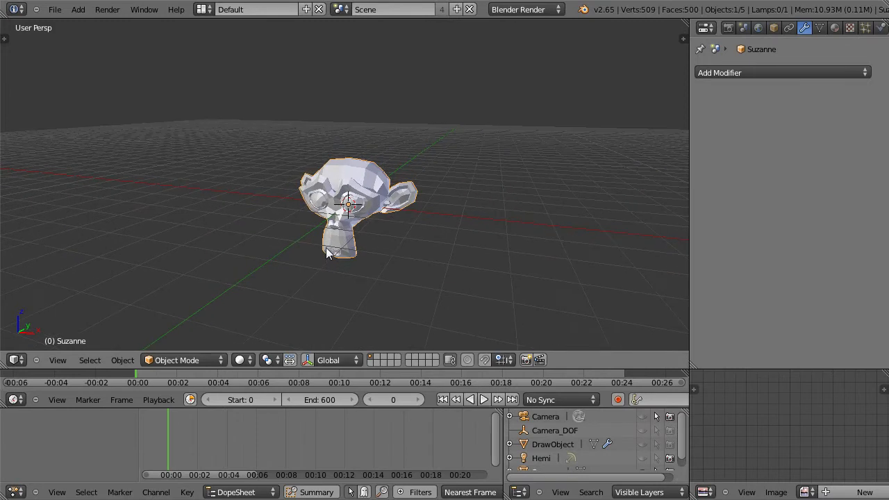
{"action": "key", "text": "r"}
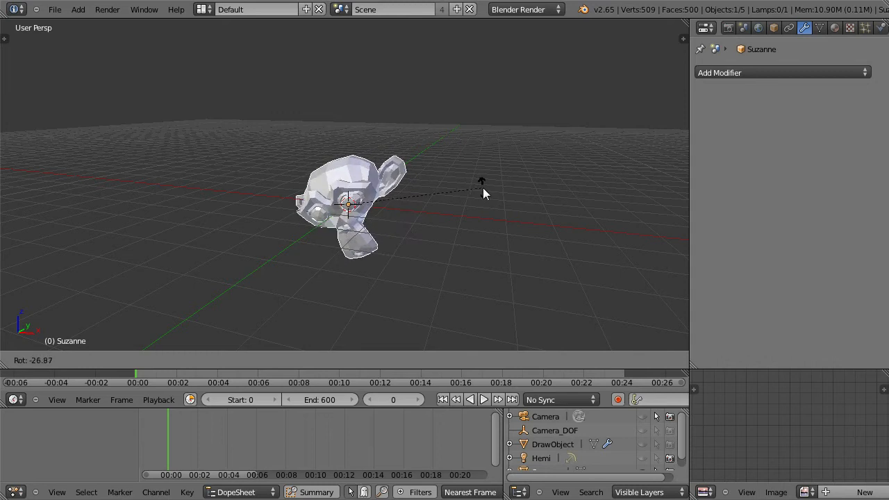
{"action": "key", "text": "y"}
{"action": "mouse_move", "coordinate": [486, 189]}
{"action": "middle_mouse_down"}
{"action": "mouse_move", "coordinate": [481, 208]}
{"action": "mouse_move", "coordinate": [482, 200]}
{"action": "middle_mouse_up"}
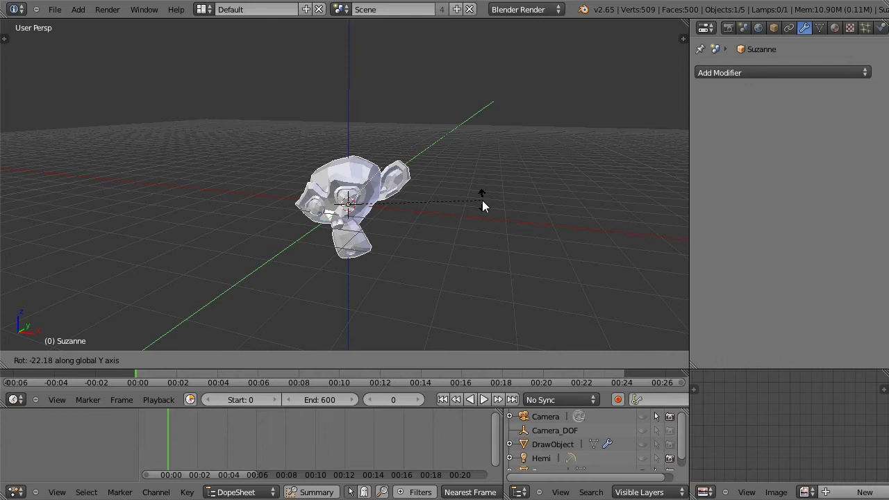
{"action": "middle_click_drag", "start_coordinate": [482, 200], "coordinate": [554, 227]}
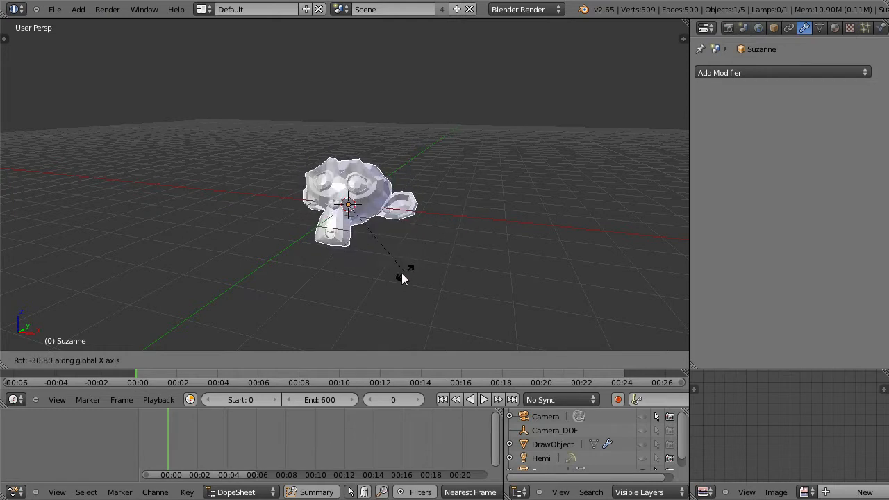
{"action": "middle_click_drag", "start_coordinate": [495, 230], "coordinate": [560, 184]}
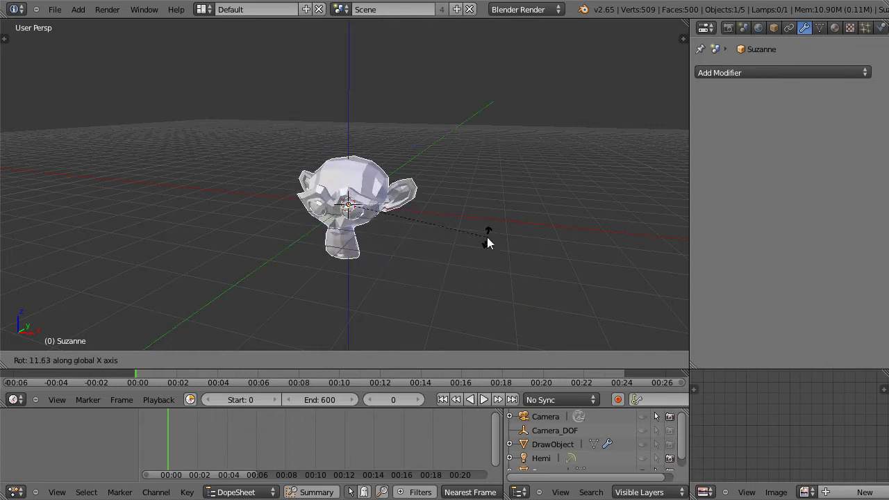
{"action": "key", "text": "x"}
{"action": "key", "text": "z"}
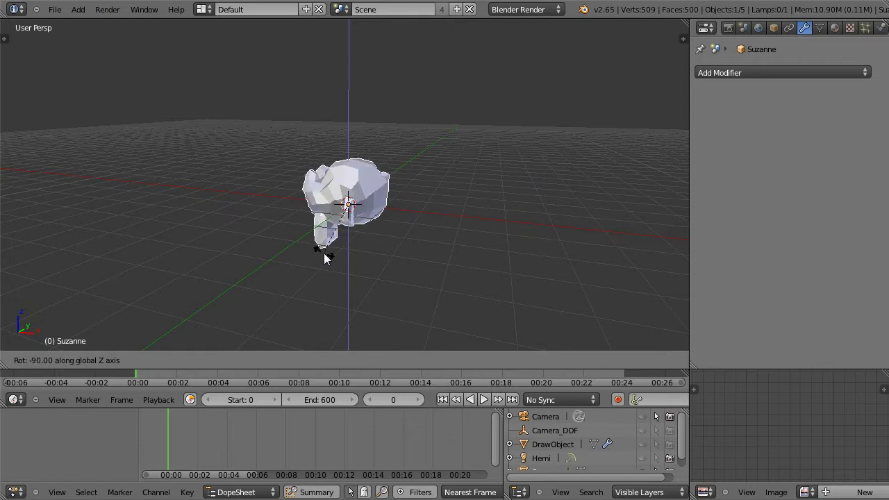
{"action": "left_click", "coordinate": [453, 254]}
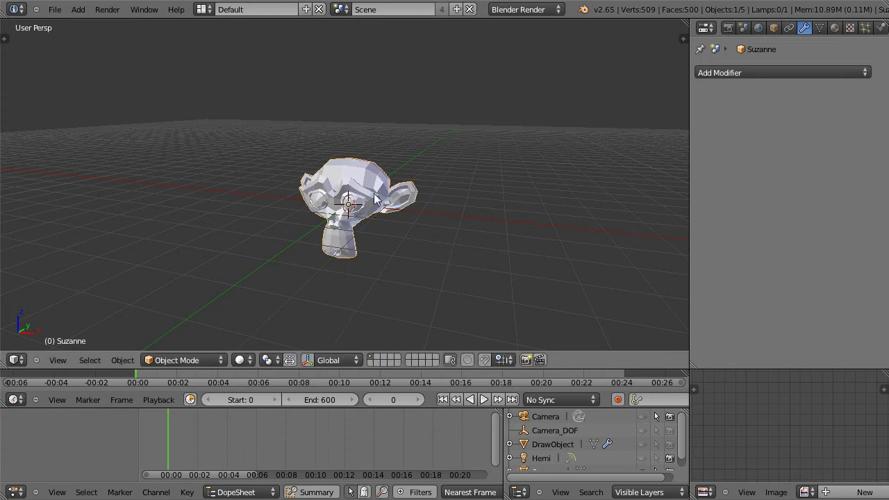
Step: Stretch the monkey head vertically by scaling it only along the global Z axis
{"action": "key", "text": "s"}
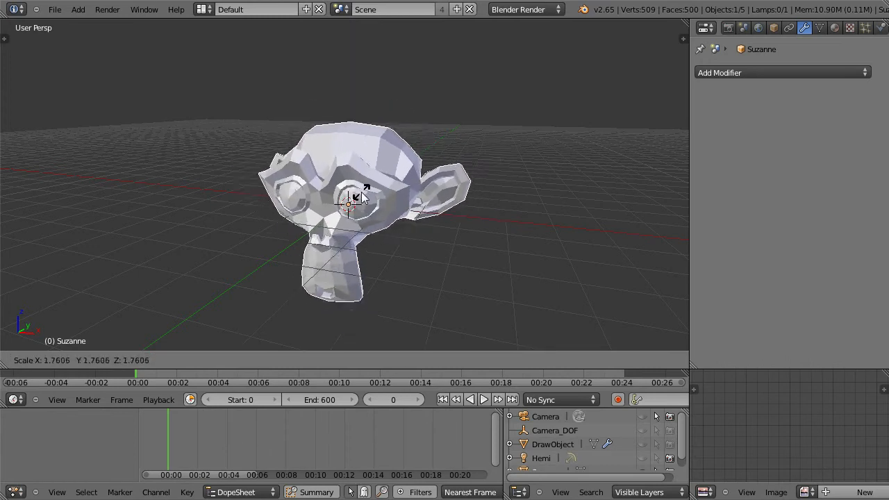
{"action": "key", "text": "z"}
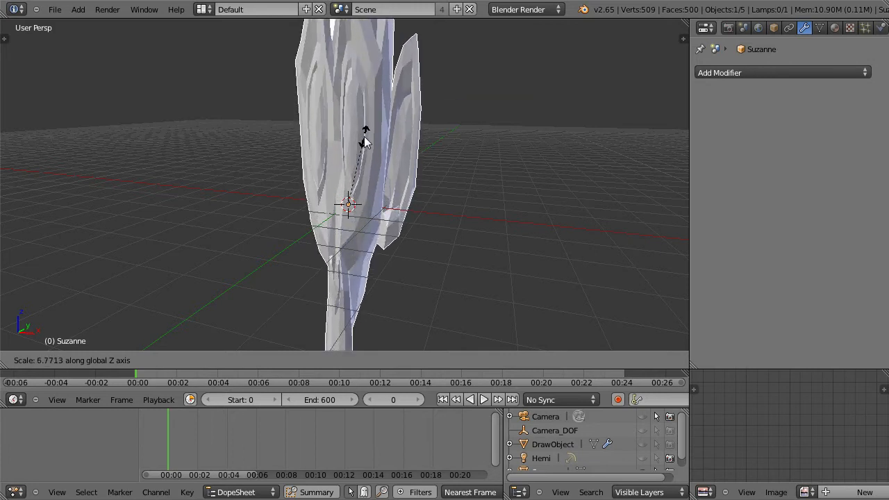
{"action": "left_click", "coordinate": [360, 176]}
Step: Delete the stretched monkey head from the scene
{"action": "middle_click_drag", "start_coordinate": [363, 192], "coordinate": [346, 245]}
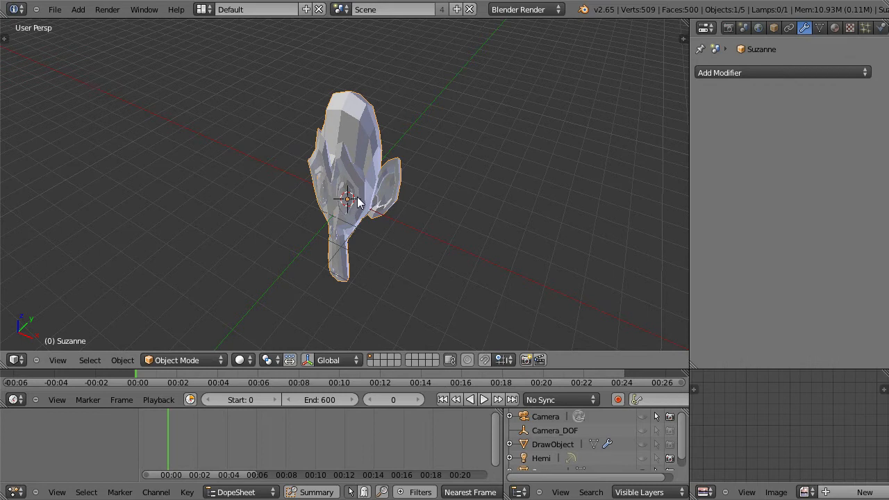
{"action": "middle_click_drag", "start_coordinate": [359, 202], "coordinate": [356, 209]}
{"action": "middle_click_drag", "start_coordinate": [380, 237], "coordinate": [387, 208]}
{"action": "key", "text": "x"}
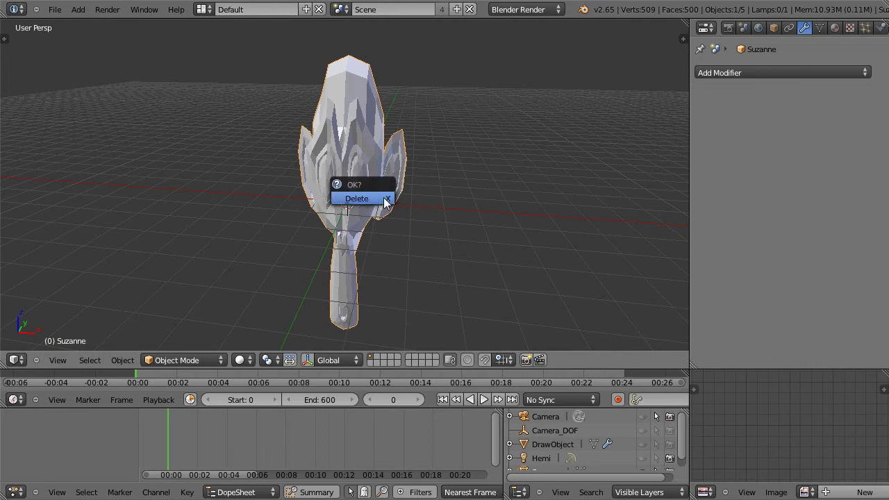
{"action": "left_click", "coordinate": [365, 198]}
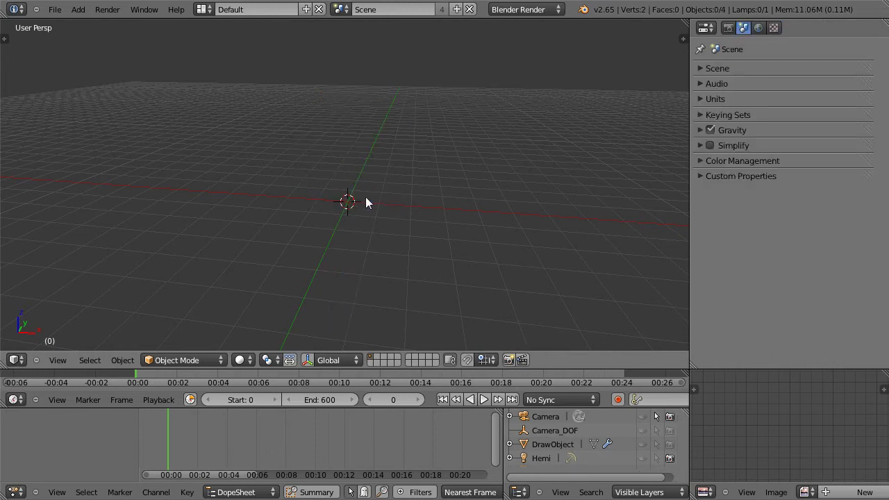
Step: Add a UV sphere at the 3D cursor and scale it up to about twice its size
{"action": "middle_click_drag", "start_coordinate": [373, 210], "coordinate": [375, 218]}
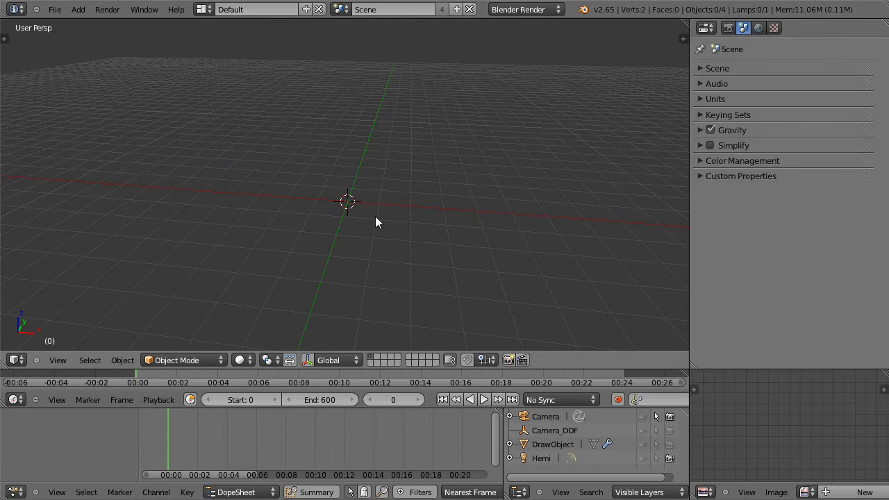
{"action": "key", "text": "shift+a"}
{"action": "mouse_move", "coordinate": [379, 218]}
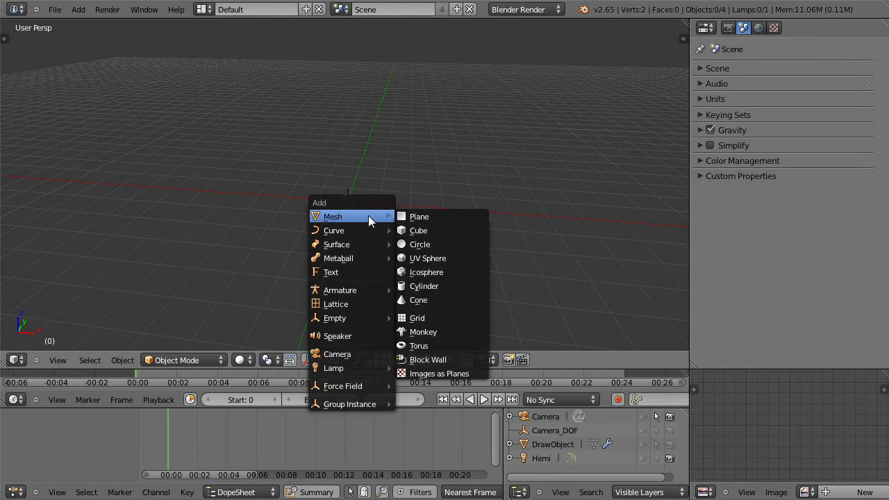
{"action": "mouse_move", "coordinate": [353, 235]}
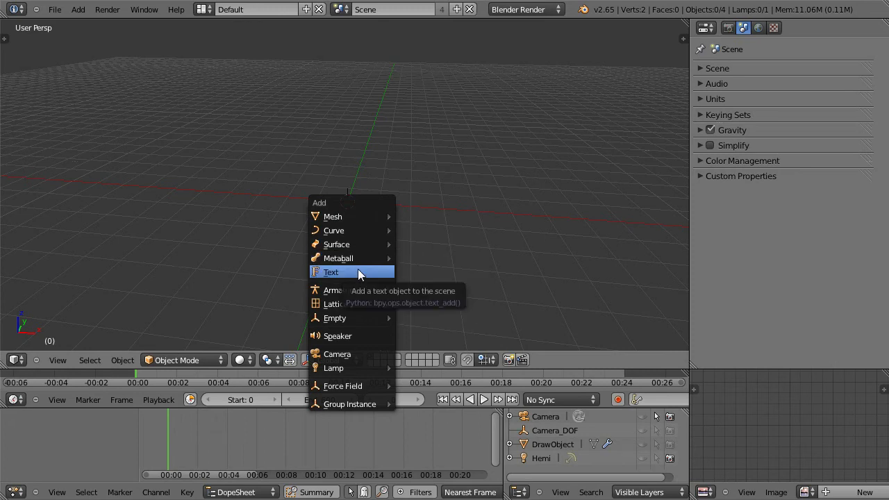
{"action": "mouse_move", "coordinate": [351, 367]}
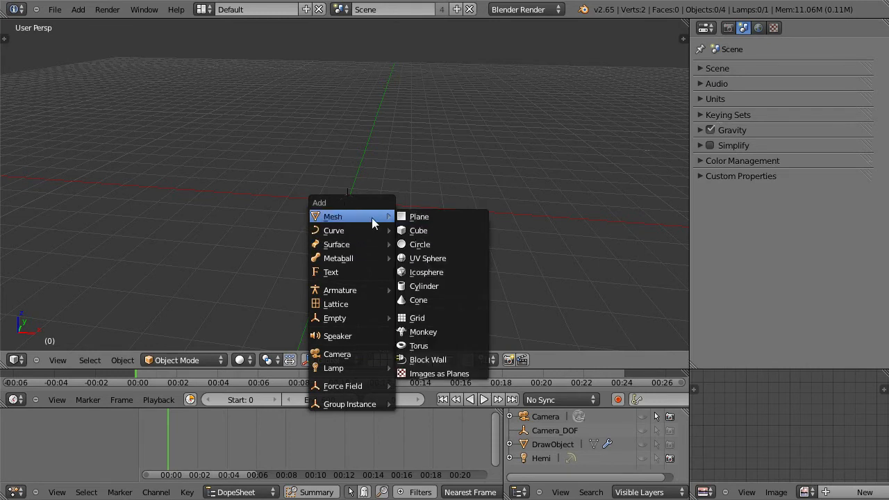
{"action": "left_click", "coordinate": [431, 261]}
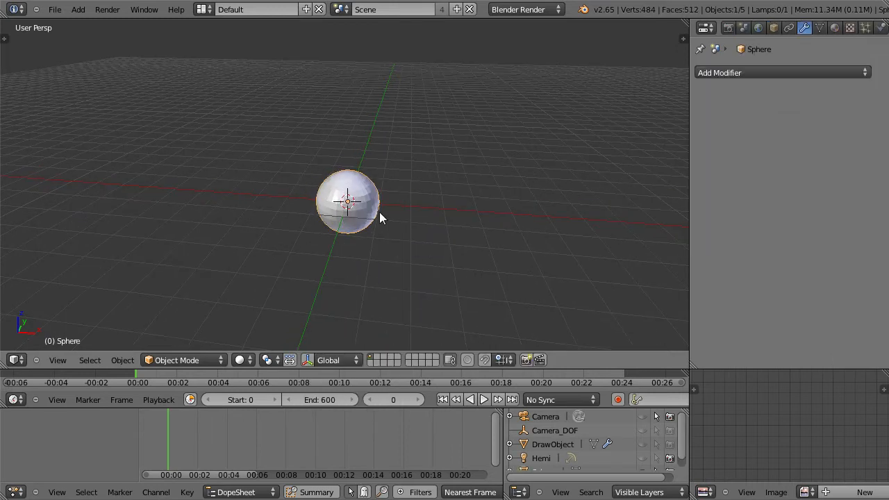
{"action": "key", "text": "s"}
{"action": "left_click", "coordinate": [404, 252]}
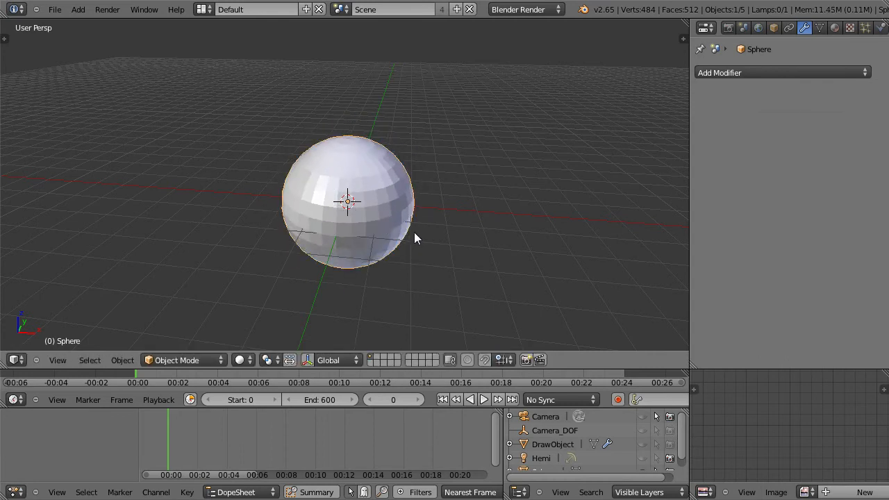
Step: Examine the sphere from closer, farther, shifted and orbited viewpoints
{"action": "scroll", "coordinate": [386, 247], "scroll_direction": "up", "scroll_amount": 3}
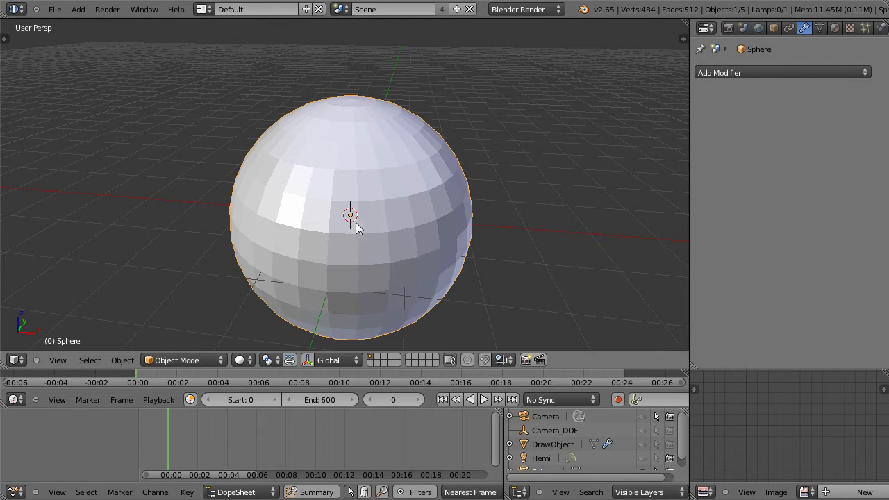
{"action": "scroll", "coordinate": [353, 221], "scroll_direction": "up", "scroll_amount": 2}
{"action": "scroll", "coordinate": [352, 228], "scroll_direction": "down", "scroll_amount": 2}
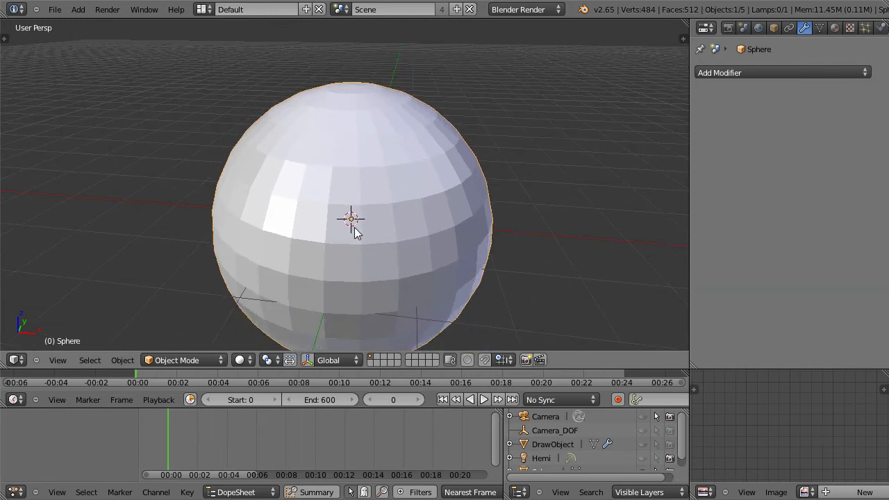
{"action": "scroll", "coordinate": [354, 223], "scroll_direction": "down", "scroll_amount": 1}
{"action": "scroll", "coordinate": [355, 222], "scroll_direction": "up", "scroll_amount": 1}
{"action": "middle_click_drag", "start_coordinate": [367, 227], "coordinate": [266, 198], "text": "shift"}
{"action": "scroll", "coordinate": [375, 212], "scroll_direction": "down", "scroll_amount": 1}
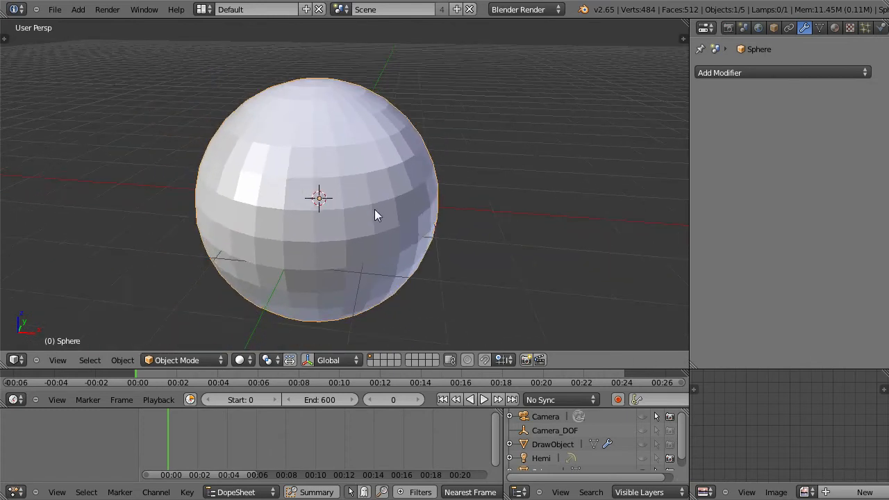
{"action": "scroll", "coordinate": [373, 210], "scroll_direction": "up", "scroll_amount": 2}
{"action": "scroll", "coordinate": [375, 214], "scroll_direction": "down", "scroll_amount": 2}
{"action": "middle_click_drag", "start_coordinate": [374, 215], "coordinate": [318, 220], "text": "shift"}
{"action": "scroll", "coordinate": [357, 211], "scroll_direction": "down", "scroll_amount": 2}
{"action": "scroll", "coordinate": [357, 210], "scroll_direction": "up", "scroll_amount": 2}
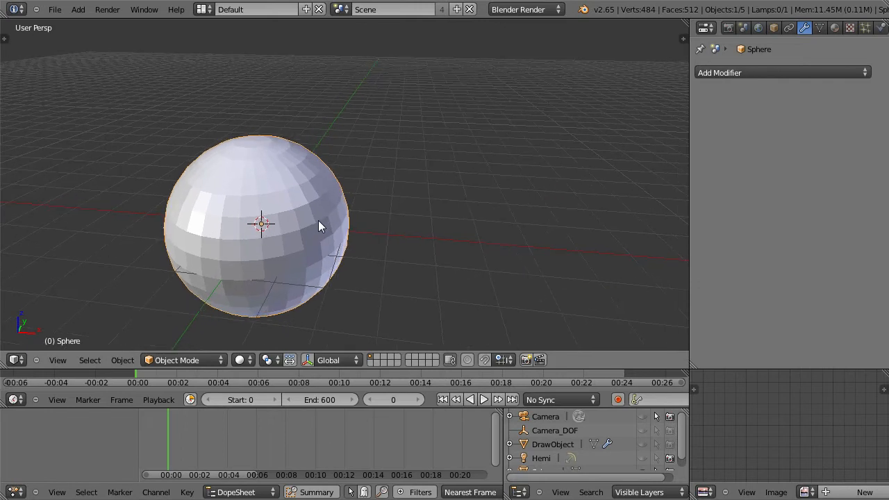
{"action": "middle_click_drag", "start_coordinate": [416, 211], "coordinate": [385, 188]}
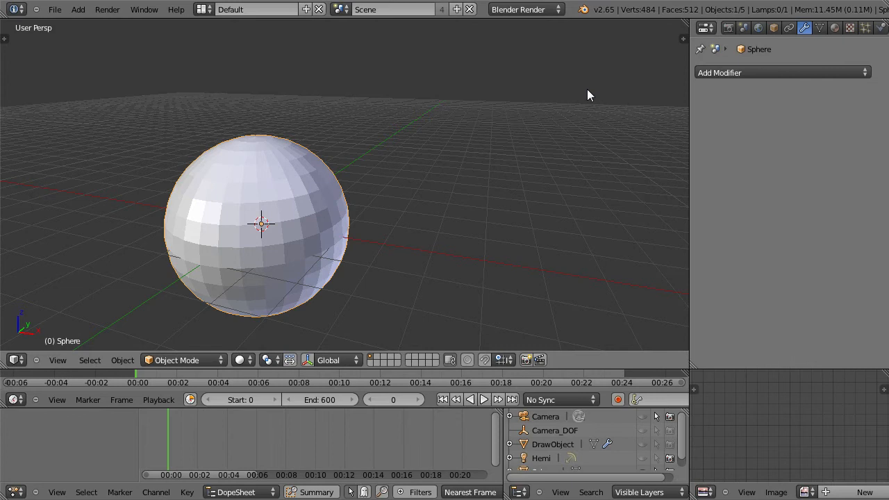
Step: Place the 3D cursor at several empty spots around the sphere, in perspective and top views, and check its depth by orbiting
{"action": "middle_click_drag", "start_coordinate": [514, 189], "coordinate": [574, 216]}
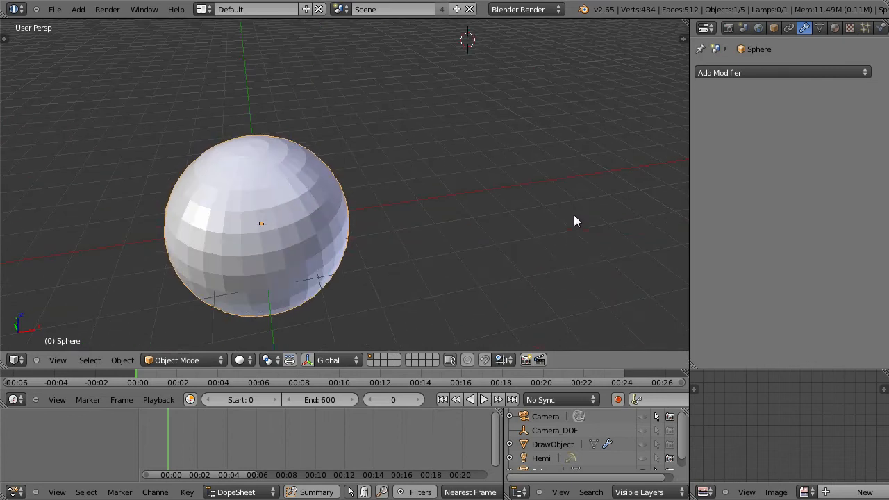
{"action": "middle_click_drag", "start_coordinate": [162, 96], "coordinate": [237, 154]}
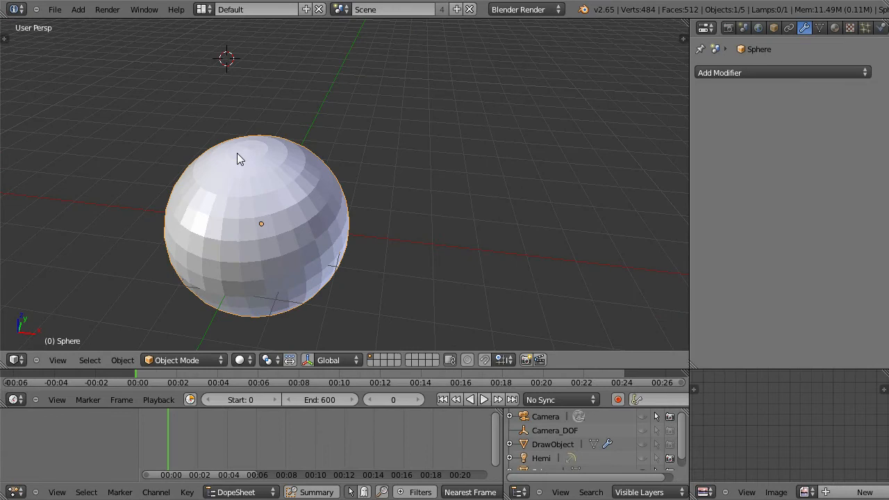
{"action": "key", "text": "KP_7"}
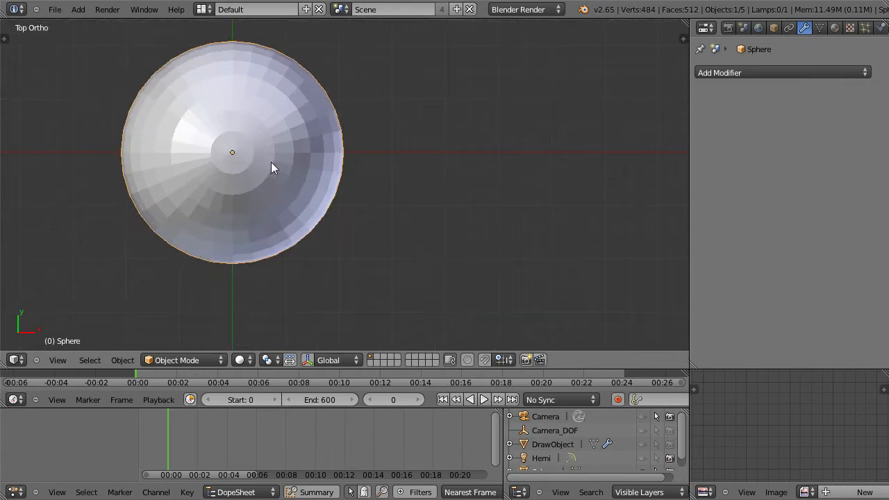
{"action": "key", "text": "Home"}
{"action": "middle_click_drag", "start_coordinate": [307, 169], "coordinate": [293, 224], "text": "shift"}
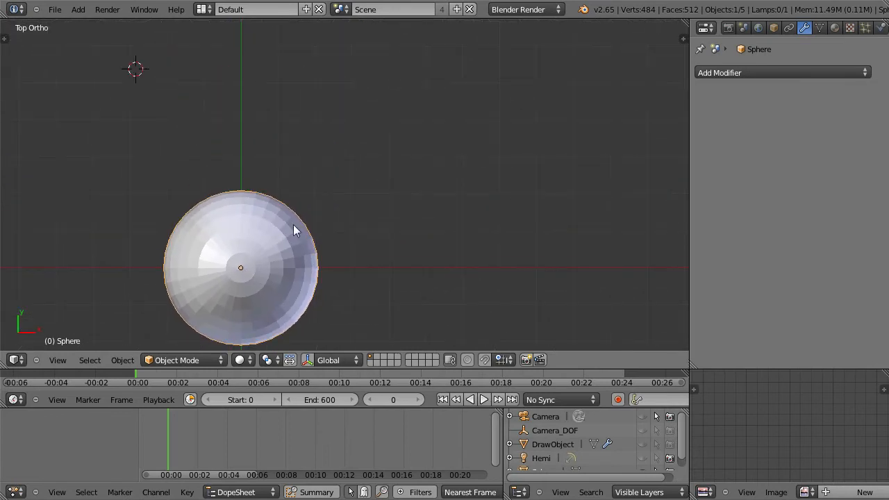
{"action": "left_click", "coordinate": [463, 121]}
{"action": "middle_click_drag", "start_coordinate": [450, 256], "coordinate": [379, 161]}
{"action": "middle_click_drag", "start_coordinate": [470, 272], "coordinate": [454, 237]}
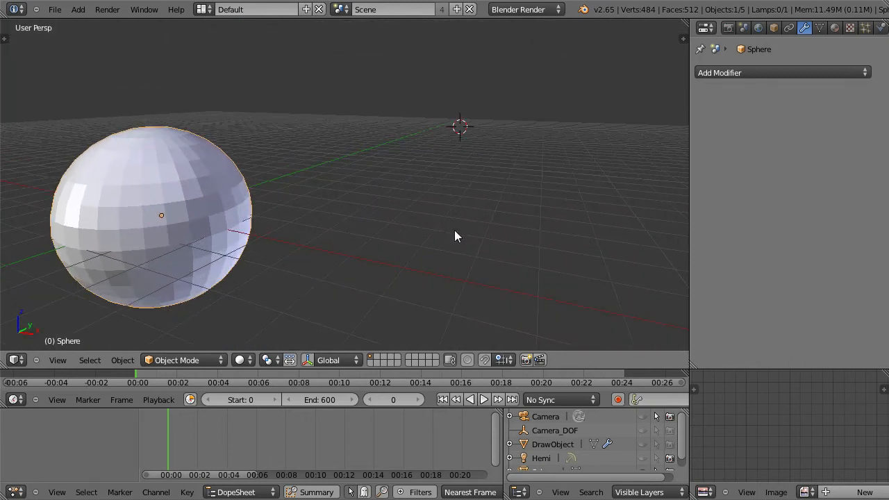
{"action": "mouse_move", "coordinate": [461, 177]}
{"action": "middle_mouse_down"}
{"action": "mouse_move", "coordinate": [433, 216]}
{"action": "mouse_move", "coordinate": [468, 207]}
{"action": "mouse_move", "coordinate": [455, 217]}
{"action": "mouse_move", "coordinate": [457, 194]}
{"action": "mouse_move", "coordinate": [458, 232]}
{"action": "mouse_move", "coordinate": [483, 185]}
{"action": "middle_mouse_up"}
Step: Reposition the 3D cursor beside the sphere from top view, and snap it to the grid
{"action": "key", "text": "KP_7"}
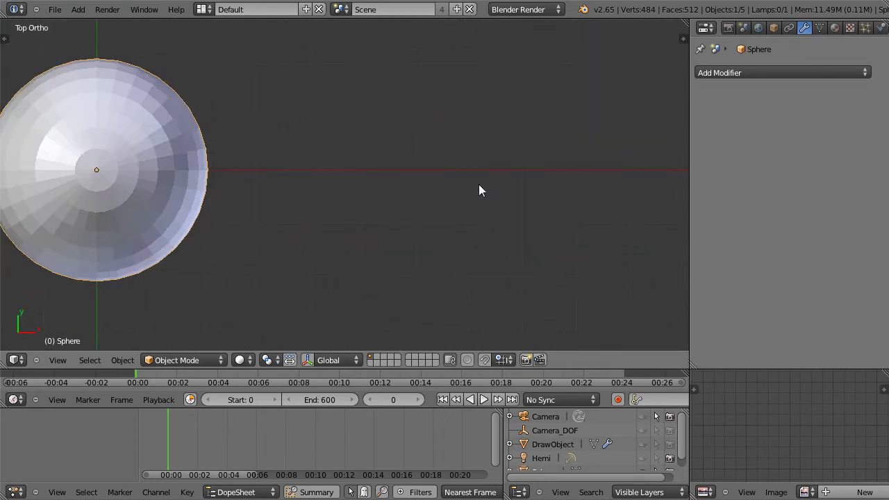
{"action": "middle_click_drag", "start_coordinate": [400, 259], "coordinate": [379, 183]}
{"action": "middle_click_drag", "start_coordinate": [418, 277], "coordinate": [409, 236]}
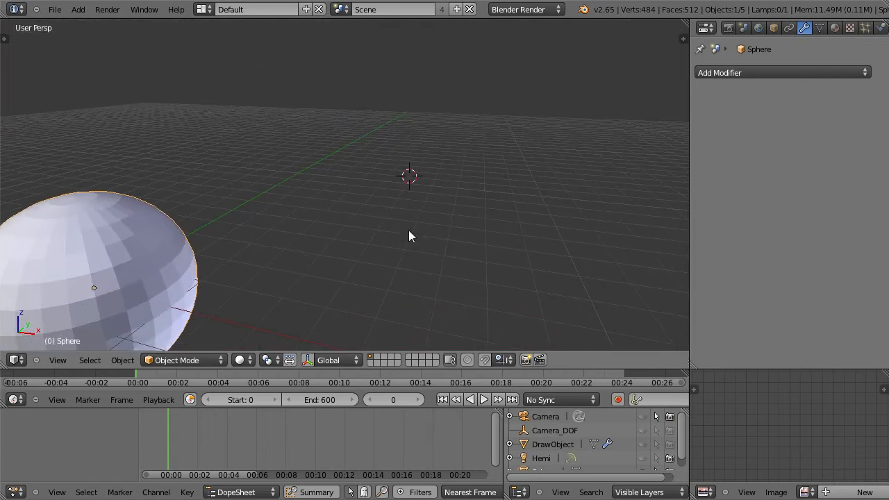
{"action": "key", "text": "shift+s"}
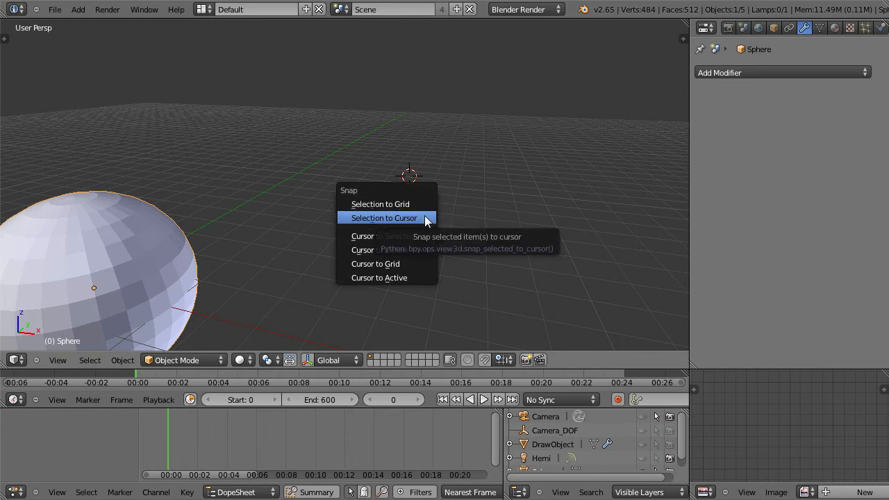
{"action": "left_click", "coordinate": [420, 264]}
Step: Place the 3D cursor at another spot beside the sphere in perspective view, snap it to the grid and check its position
{"action": "mouse_move", "coordinate": [425, 245]}
{"action": "middle_mouse_down"}
{"action": "mouse_move", "coordinate": [383, 206]}
{"action": "mouse_move", "coordinate": [334, 202]}
{"action": "mouse_move", "coordinate": [396, 197]}
{"action": "mouse_move", "coordinate": [377, 220]}
{"action": "mouse_move", "coordinate": [398, 261]}
{"action": "mouse_move", "coordinate": [409, 214]}
{"action": "mouse_move", "coordinate": [439, 267]}
{"action": "middle_mouse_up"}
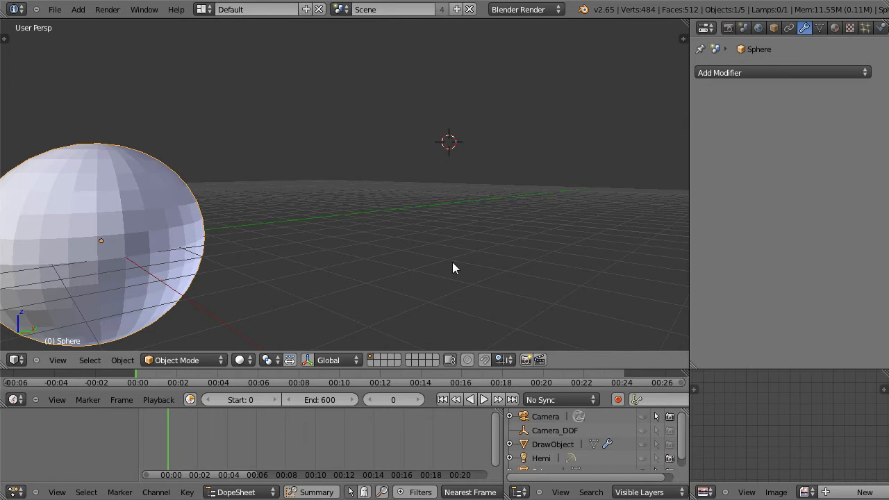
{"action": "mouse_move", "coordinate": [449, 261]}
{"action": "middle_mouse_down"}
{"action": "mouse_move", "coordinate": [441, 327]}
{"action": "mouse_move", "coordinate": [476, 321]}
{"action": "mouse_move", "coordinate": [438, 301]}
{"action": "middle_mouse_up"}
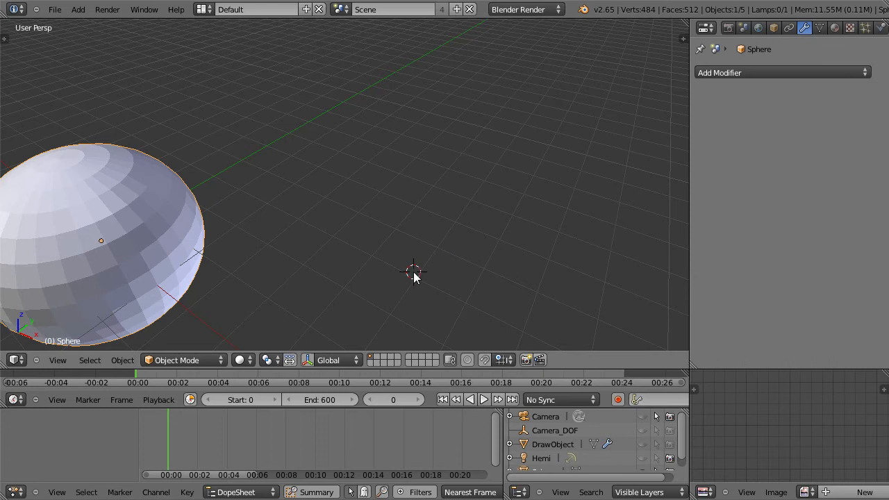
{"action": "left_click", "coordinate": [453, 254]}
{"action": "scroll", "coordinate": [448, 259], "scroll_direction": "up", "scroll_amount": 1}
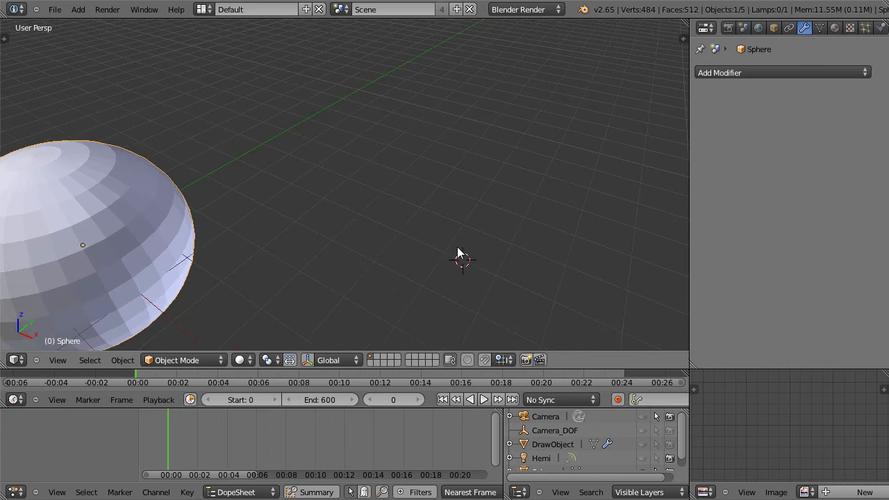
{"action": "key", "text": "shift+s"}
{"action": "left_click", "coordinate": [530, 224]}
{"action": "middle_click_drag", "start_coordinate": [489, 291], "coordinate": [502, 234]}
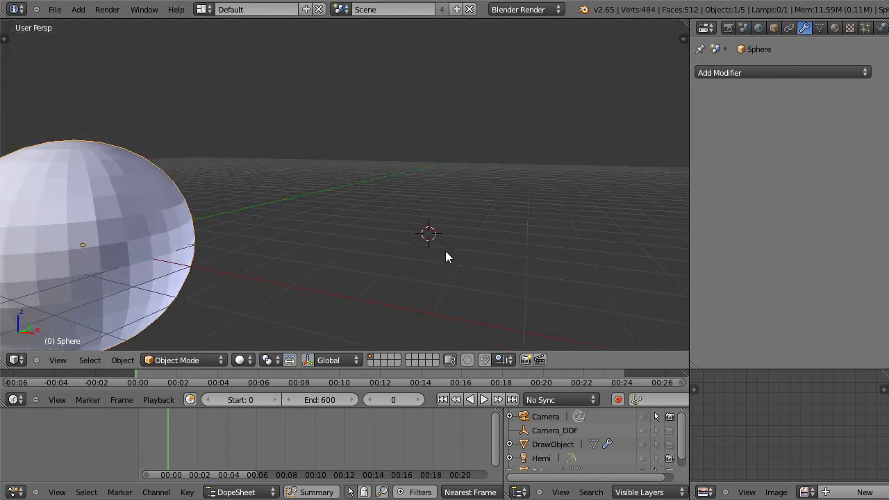
{"action": "middle_click_drag", "start_coordinate": [423, 253], "coordinate": [407, 273]}
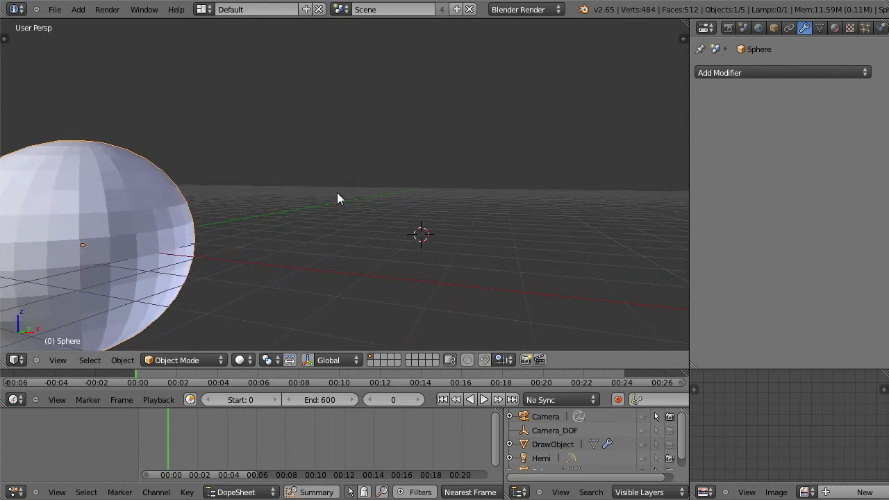
Step: In front view, place the 3D cursor above and to the right of the sphere and add a cube there
{"action": "key", "text": "KP_1"}
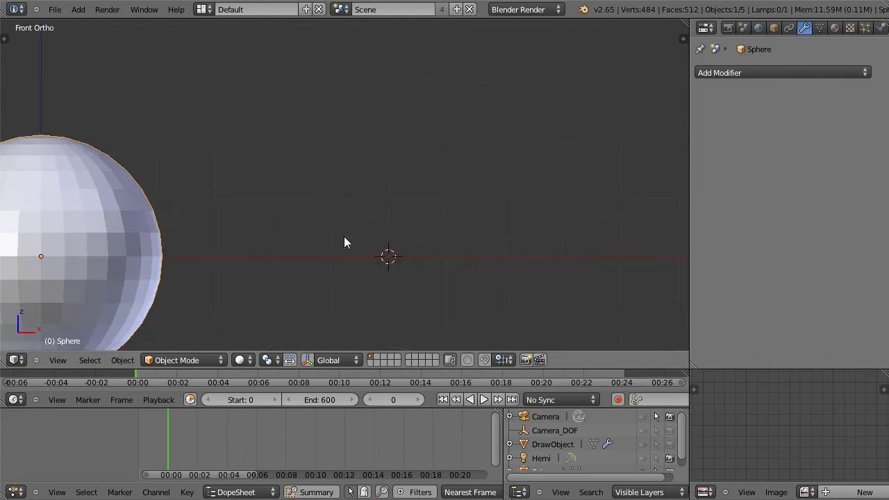
{"action": "scroll", "coordinate": [482, 217], "scroll_direction": "down", "scroll_amount": 3}
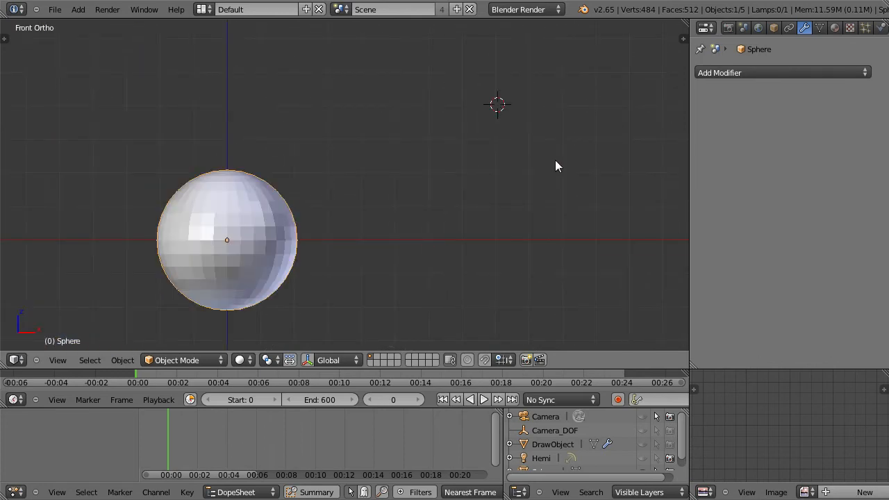
{"action": "key", "text": "shift+a"}
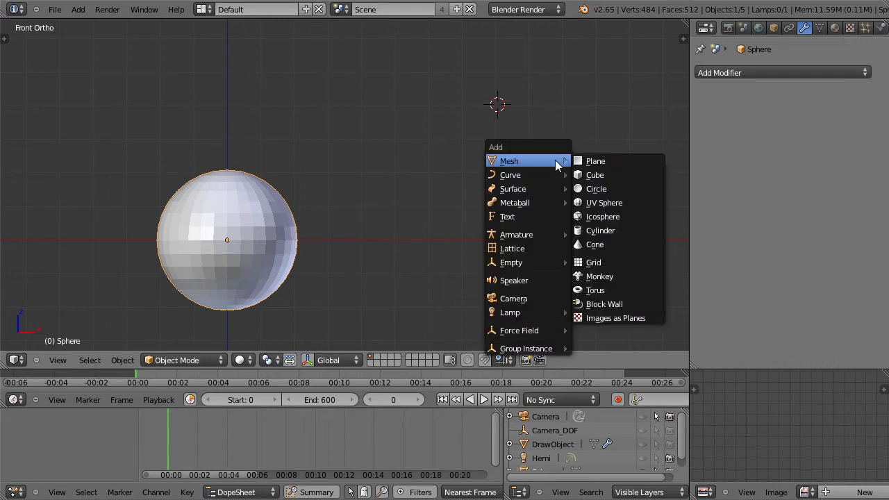
{"action": "left_click", "coordinate": [589, 178]}
Step: In a perspective view, place the 3D cursor on the opposite side of the sphere from the cube and add a cone
{"action": "mouse_move", "coordinate": [486, 114]}
{"action": "middle_mouse_down"}
{"action": "mouse_move", "coordinate": [415, 178]}
{"action": "mouse_move", "coordinate": [452, 191]}
{"action": "mouse_move", "coordinate": [484, 122]}
{"action": "middle_mouse_up"}
{"action": "middle_click_drag", "start_coordinate": [464, 217], "coordinate": [470, 173]}
{"action": "left_click", "coordinate": [184, 105]}
{"action": "key", "text": "shift+a"}
{"action": "mouse_move", "coordinate": [187, 110]}
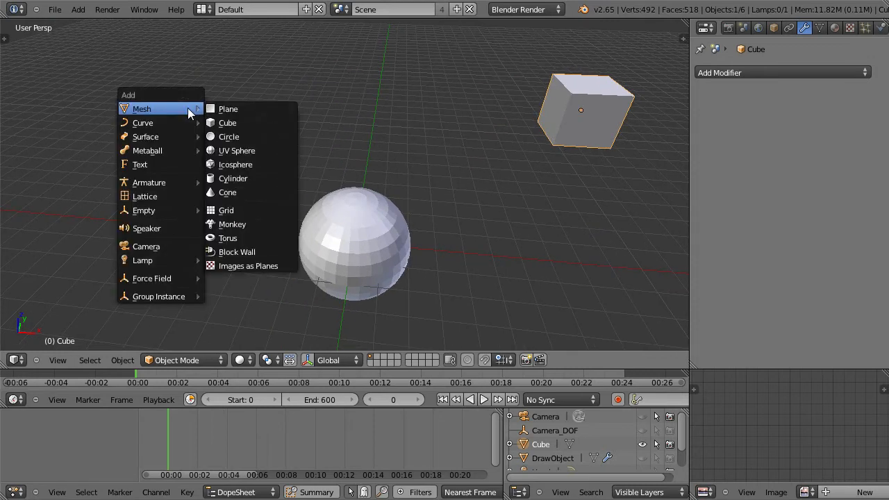
{"action": "left_click", "coordinate": [248, 192]}
Step: Place the 3D cursor behind the sphere between the cone and the cube, and add a cylinder there
{"action": "middle_click_drag", "start_coordinate": [248, 191], "coordinate": [252, 157]}
{"action": "left_click", "coordinate": [354, 113]}
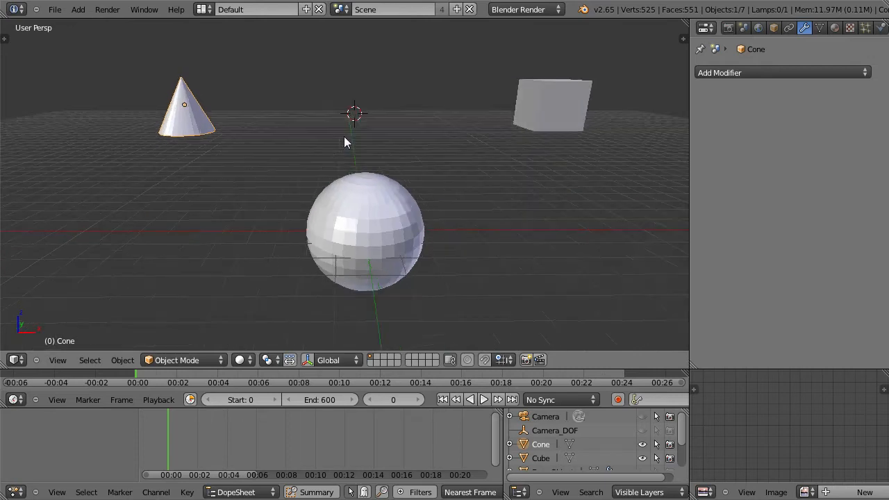
{"action": "middle_click_drag", "start_coordinate": [345, 139], "coordinate": [303, 167]}
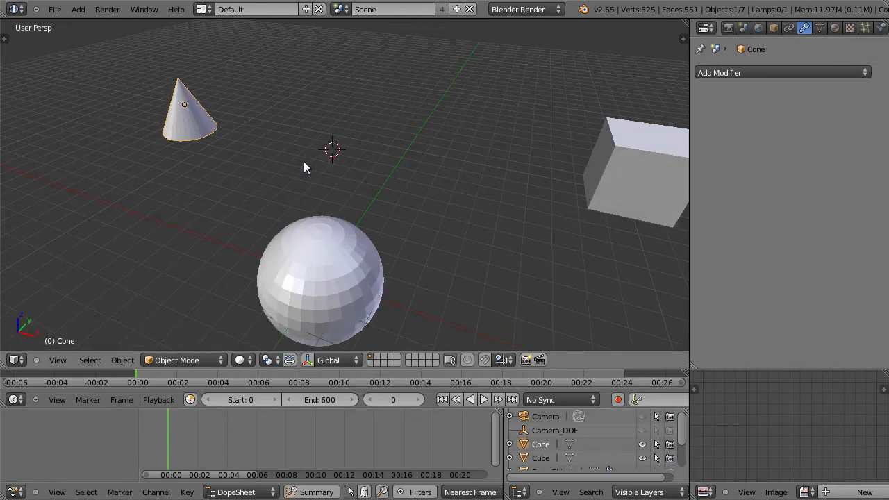
{"action": "left_click", "coordinate": [497, 91]}
{"action": "middle_click_drag", "start_coordinate": [438, 162], "coordinate": [457, 124]}
{"action": "key", "text": "shift+a"}
{"action": "mouse_move", "coordinate": [464, 111]}
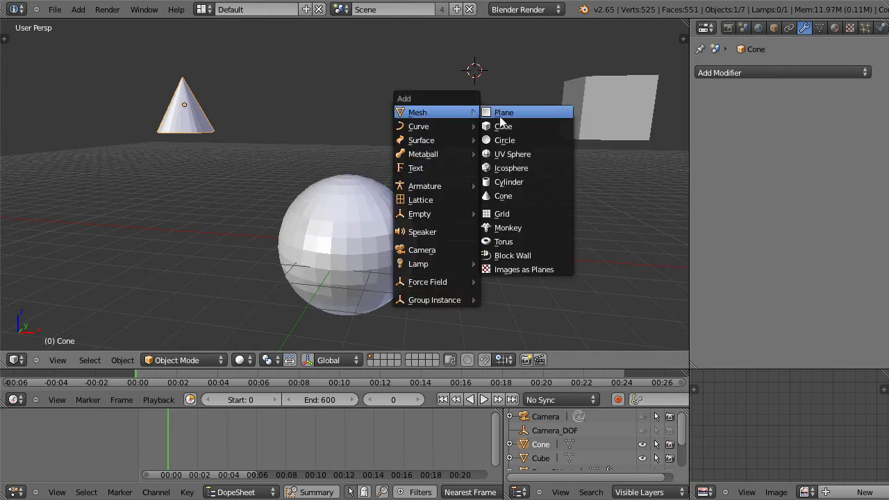
{"action": "left_click", "coordinate": [525, 182]}
Step: Select all the mesh objects and delete them from the scene
{"action": "middle_click_drag", "start_coordinate": [526, 182], "coordinate": [521, 157]}
{"action": "key", "text": "a"}
{"action": "key", "text": "a"}
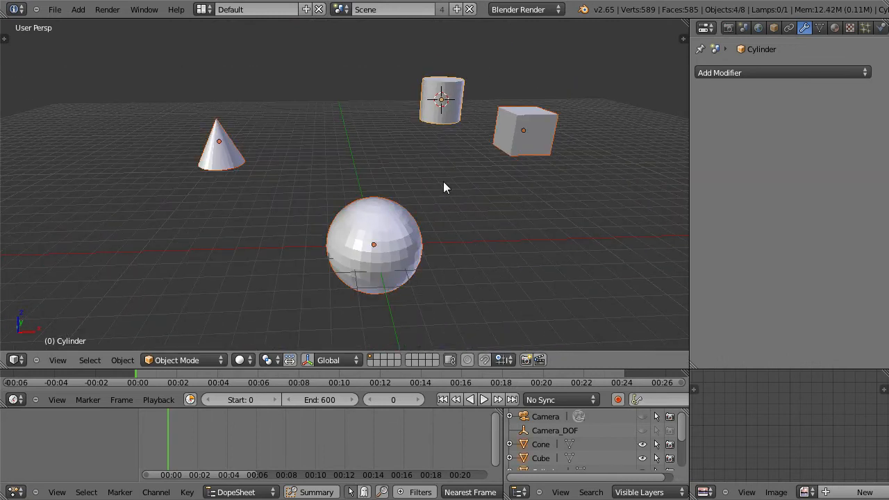
{"action": "key", "text": "x"}
{"action": "left_click", "coordinate": [445, 183]}
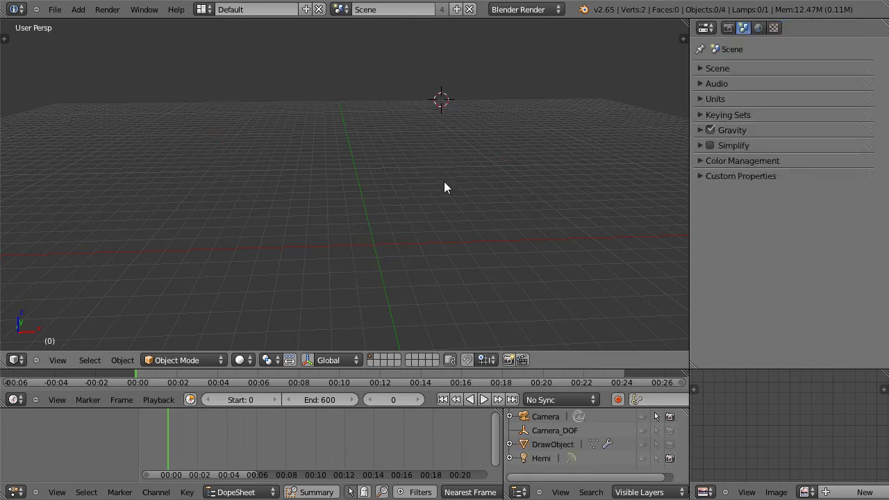
Step: Snap the 3D cursor back to the center of the scene and check its position from a perspective view
{"action": "key", "text": "KP_1"}
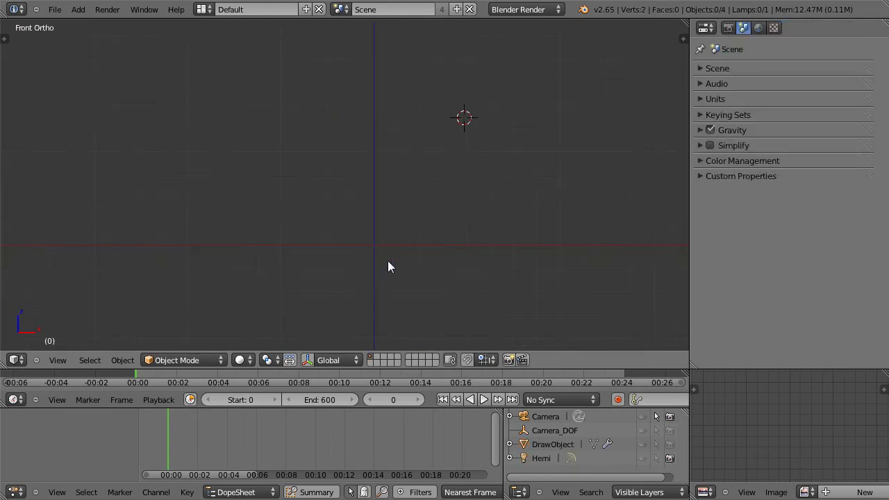
{"action": "key", "text": "shift+s"}
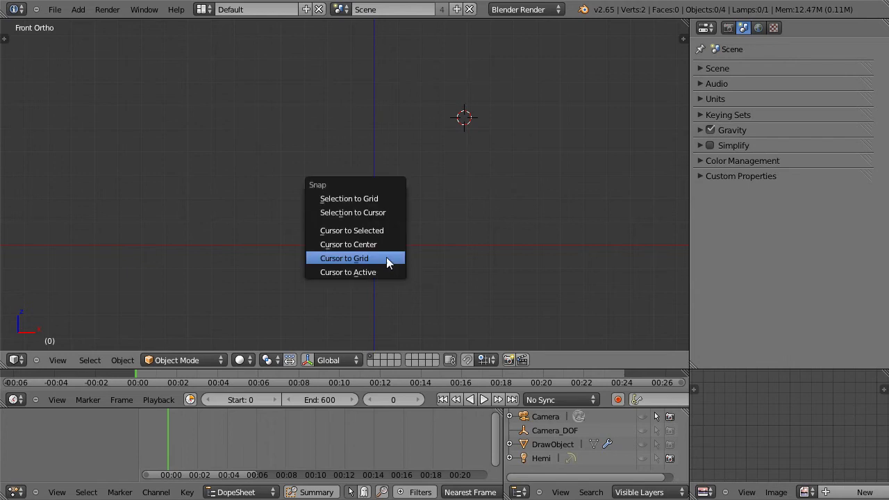
{"action": "left_click", "coordinate": [373, 246]}
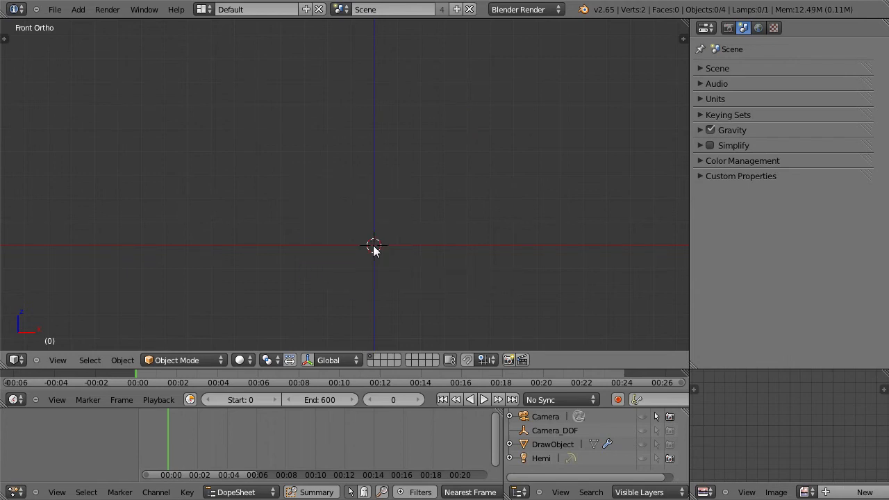
{"action": "middle_click_drag", "start_coordinate": [452, 169], "coordinate": [479, 152]}
{"action": "middle_click_drag", "start_coordinate": [459, 229], "coordinate": [578, 153]}
{"action": "key", "text": "shift+c"}
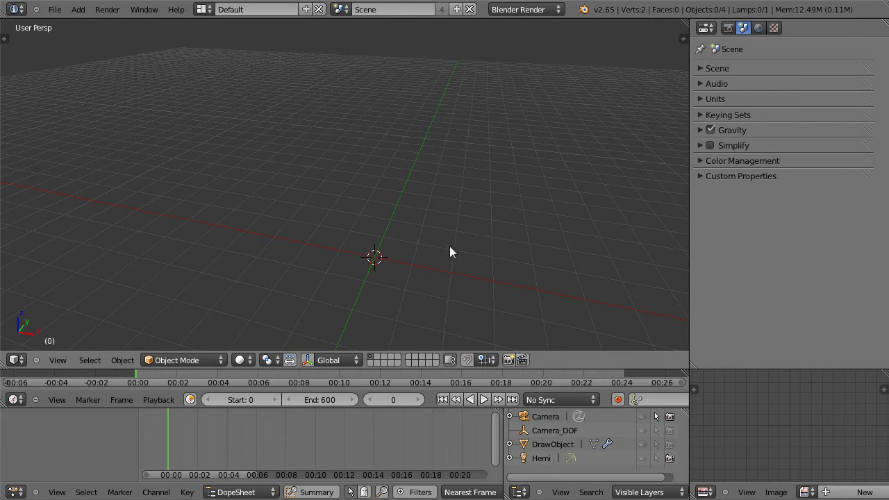
{"action": "middle_click_drag", "start_coordinate": [405, 283], "coordinate": [445, 286]}
{"action": "middle_click_drag", "start_coordinate": [447, 160], "coordinate": [439, 197]}
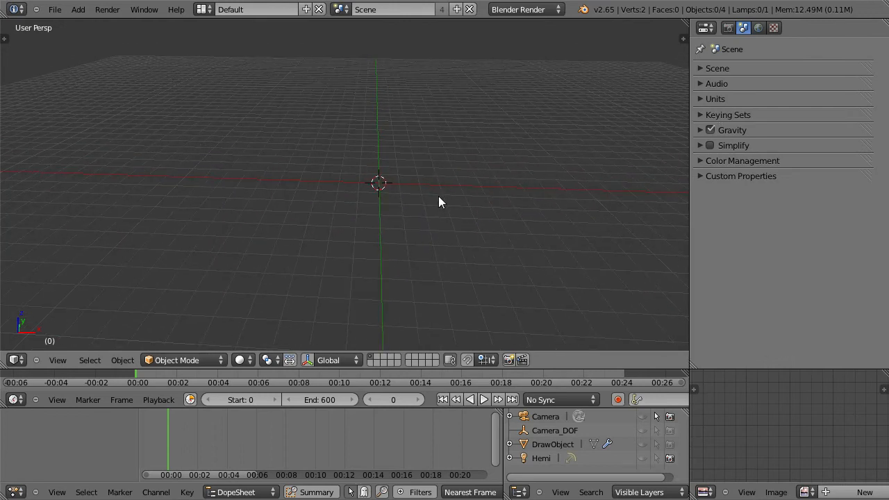
Step: In front view, add a mesh cube at the centered 3D cursor
{"action": "key", "text": "KP_1"}
{"action": "middle_click_drag", "start_coordinate": [427, 229], "coordinate": [376, 224], "text": "shift"}
{"action": "key", "text": "shift+a"}
{"action": "mouse_move", "coordinate": [375, 218]}
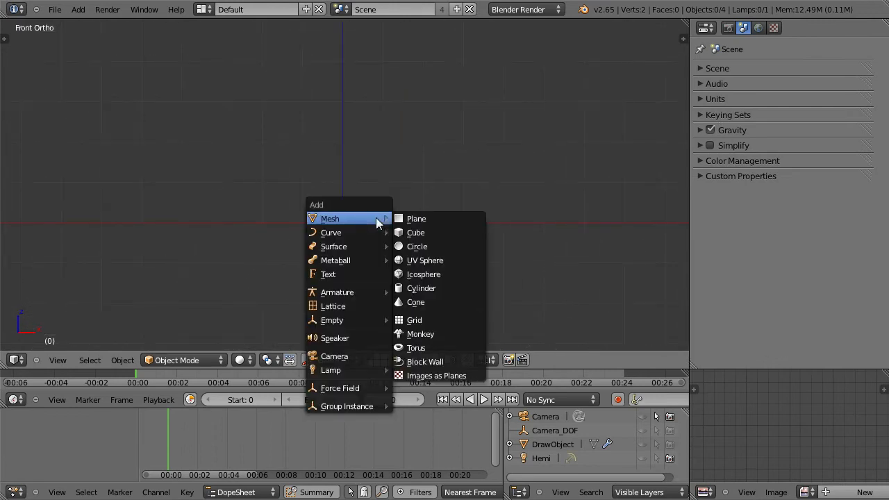
{"action": "left_click", "coordinate": [419, 232]}
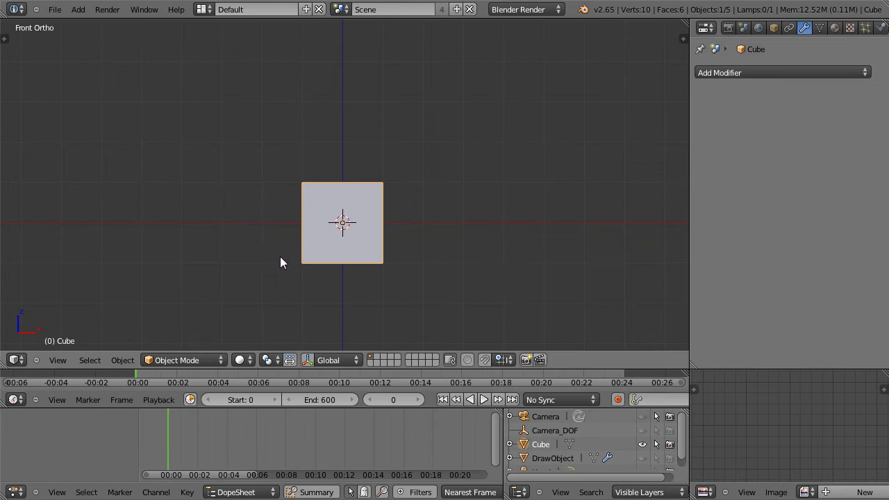
Step: Examine how the background grid's subdivisions around the cube change at different zoom levels
{"action": "scroll", "coordinate": [393, 257], "scroll_direction": "up", "scroll_amount": 2}
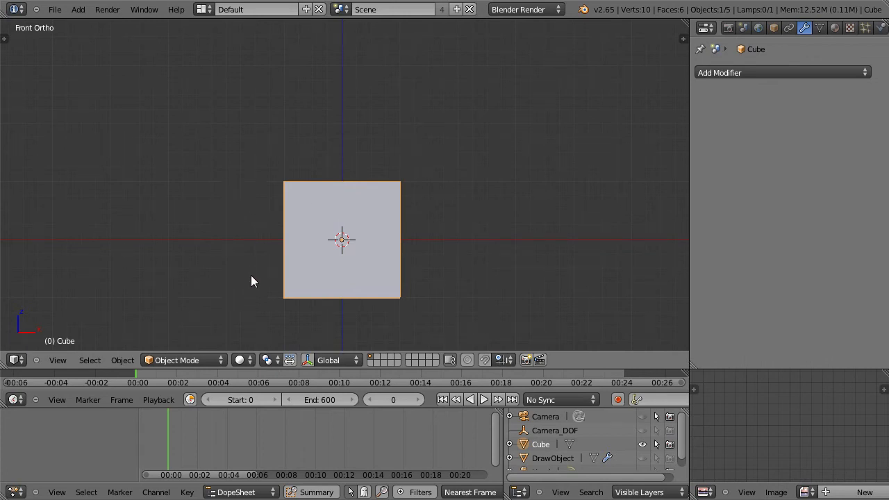
{"action": "scroll", "coordinate": [252, 281], "scroll_direction": "up", "scroll_amount": 1}
{"action": "scroll", "coordinate": [245, 271], "scroll_direction": "up", "scroll_amount": 5}
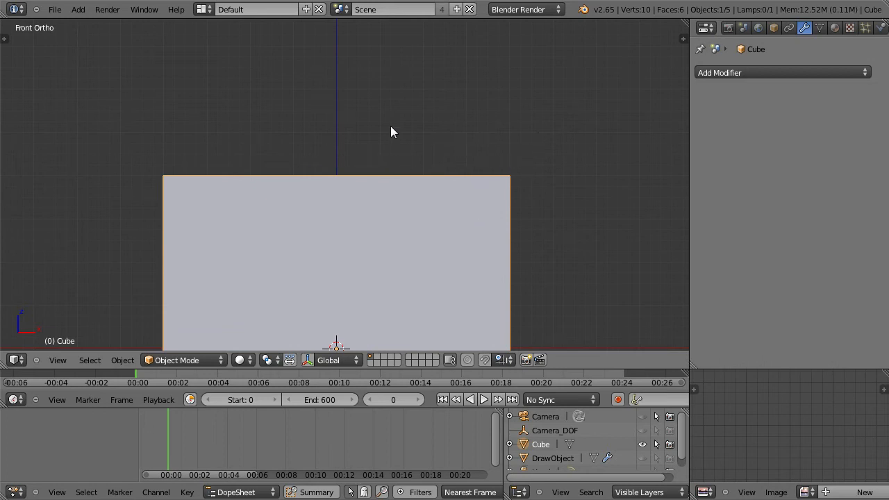
{"action": "scroll", "coordinate": [517, 126], "scroll_direction": "up", "scroll_amount": 2}
{"action": "scroll", "coordinate": [503, 139], "scroll_direction": "down", "scroll_amount": 5}
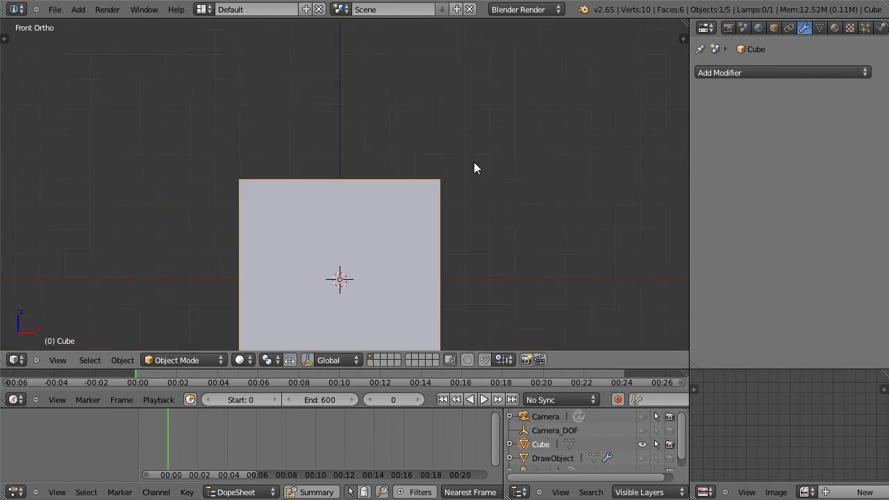
{"action": "scroll", "coordinate": [415, 235], "scroll_direction": "down", "scroll_amount": 2}
{"action": "scroll", "coordinate": [419, 229], "scroll_direction": "down", "scroll_amount": 2}
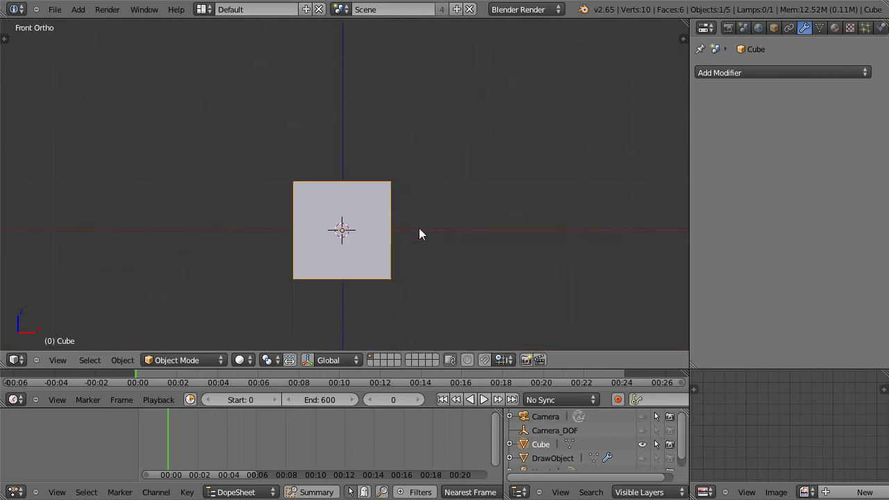
{"action": "scroll", "coordinate": [419, 223], "scroll_direction": "down", "scroll_amount": 1}
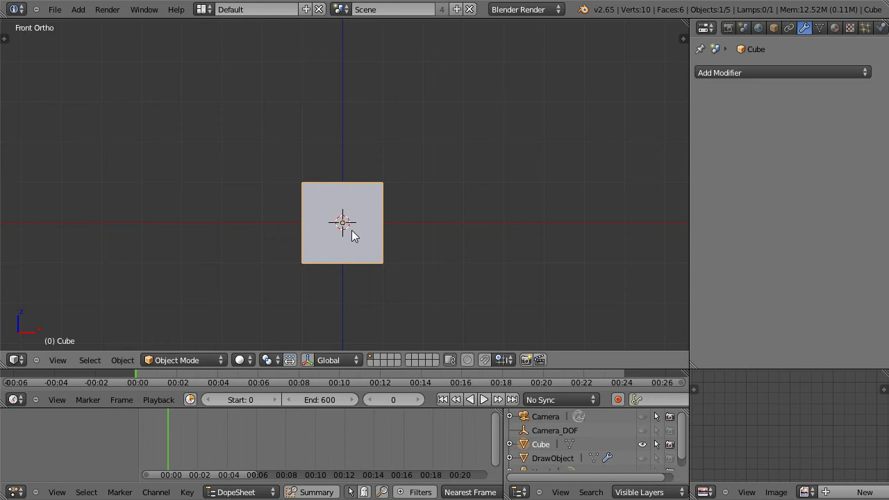
Step: Move the cube 1 unit along X and 1 unit along Z with grid snapping
{"action": "key", "text": "g"}
{"action": "key", "text": "ctrl"}
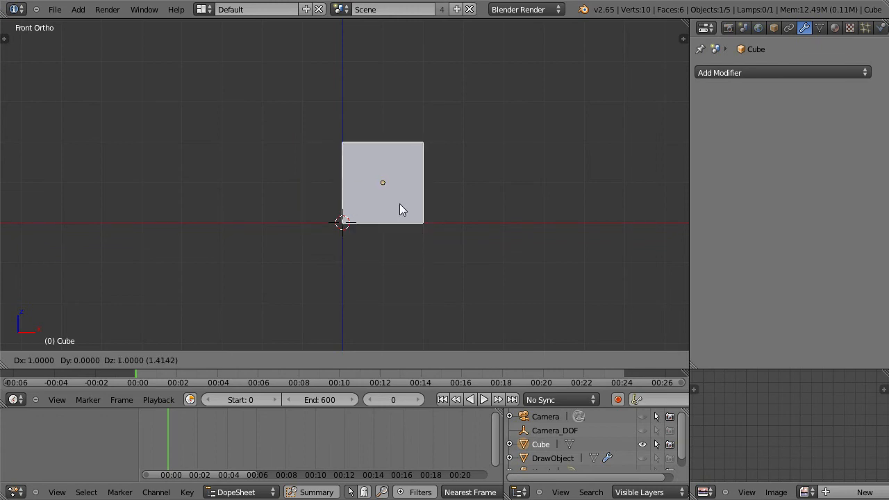
{"action": "left_click", "coordinate": [400, 205]}
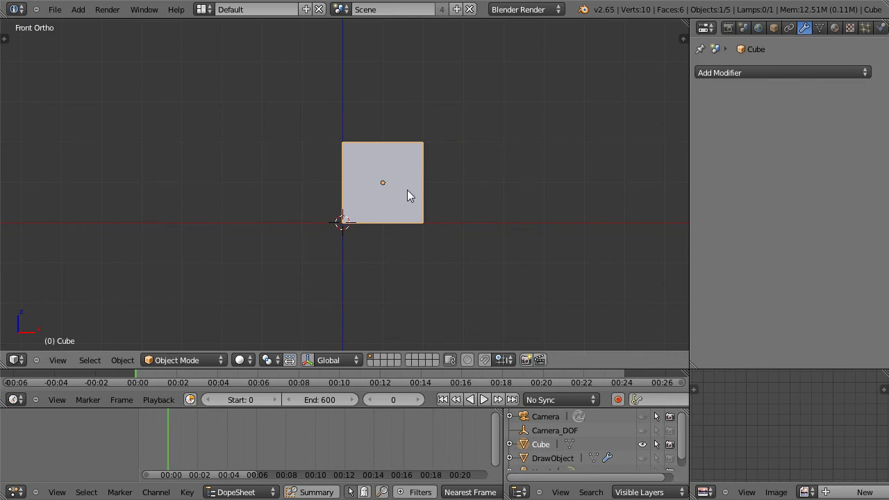
Step: Place a duplicate of the cube 3 units along negative X, and move the original 1 unit along positive X, both with grid snapping
{"action": "key", "text": "shift+d"}
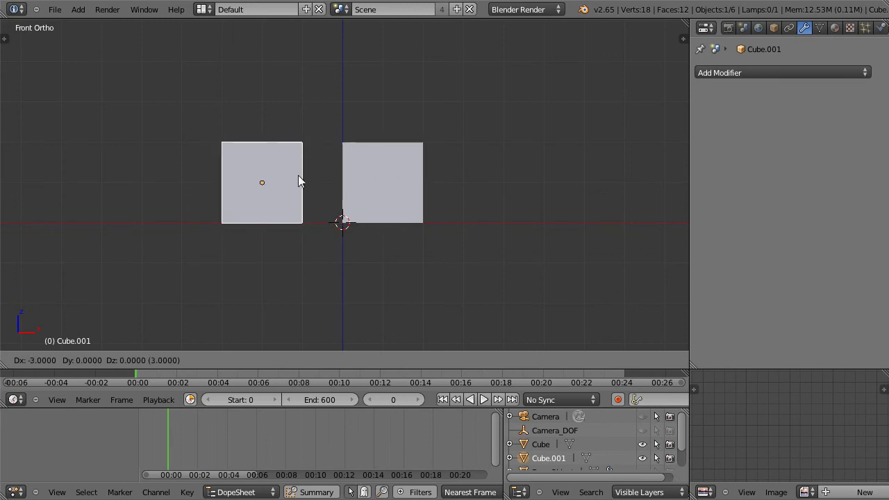
{"action": "left_click", "coordinate": [299, 181]}
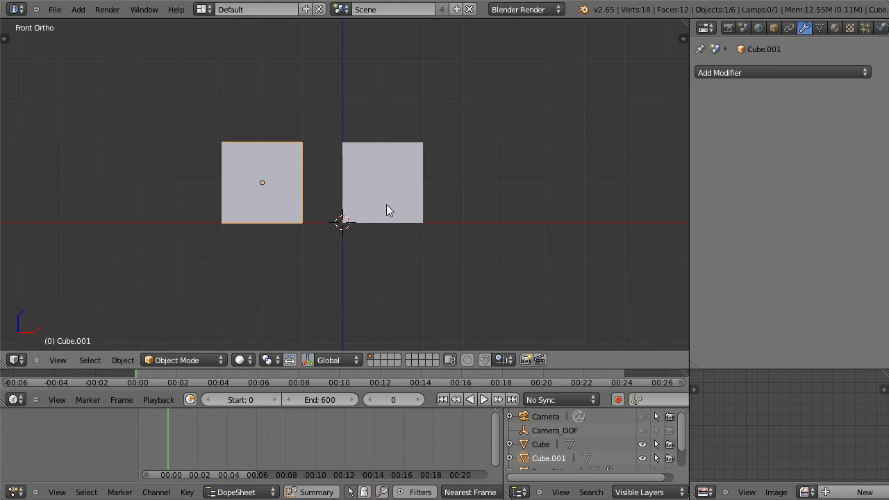
{"action": "right_click", "coordinate": [381, 186]}
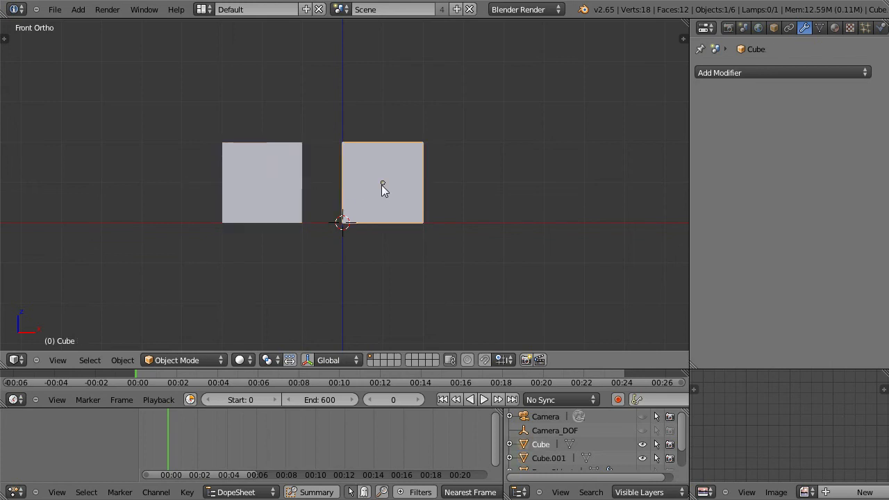
{"action": "key", "text": "g"}
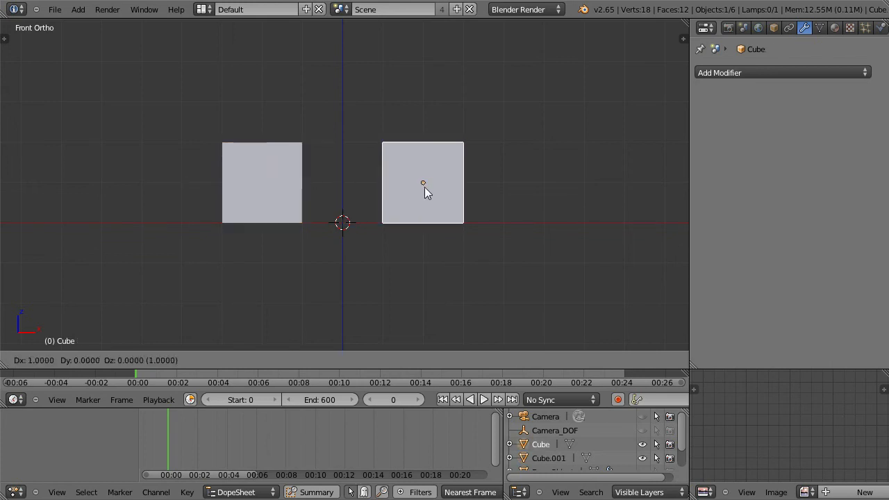
{"action": "left_click", "coordinate": [425, 187]}
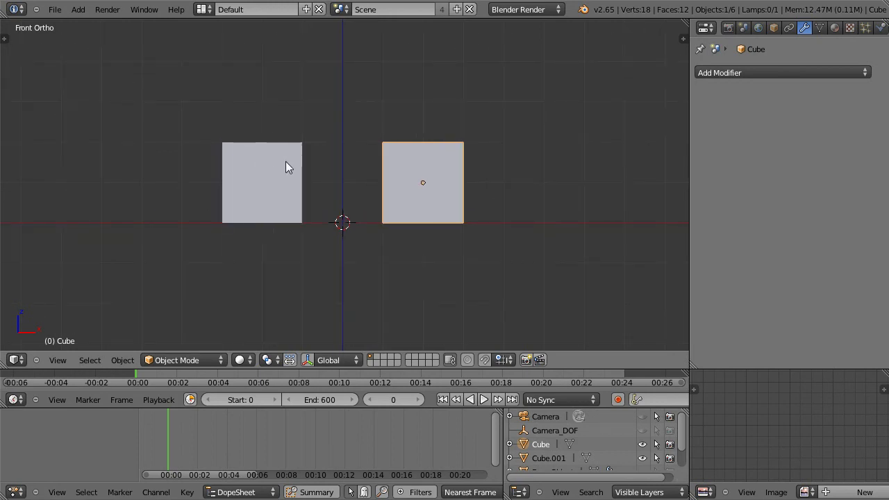
Step: Using the finer snapping increments of a closer view, move the right cube 1.75 units along negative X, leaving a narrow gap between the cubes
{"action": "scroll", "coordinate": [409, 208], "scroll_direction": "up", "scroll_amount": 3}
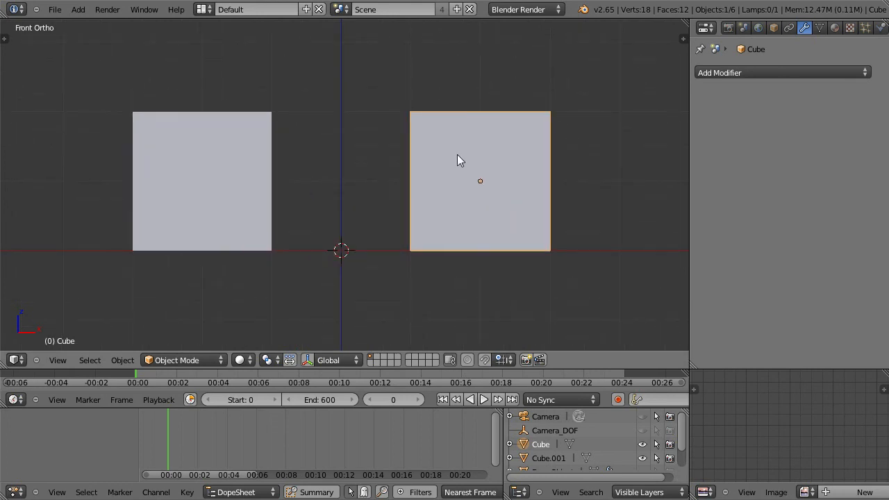
{"action": "key", "text": "g"}
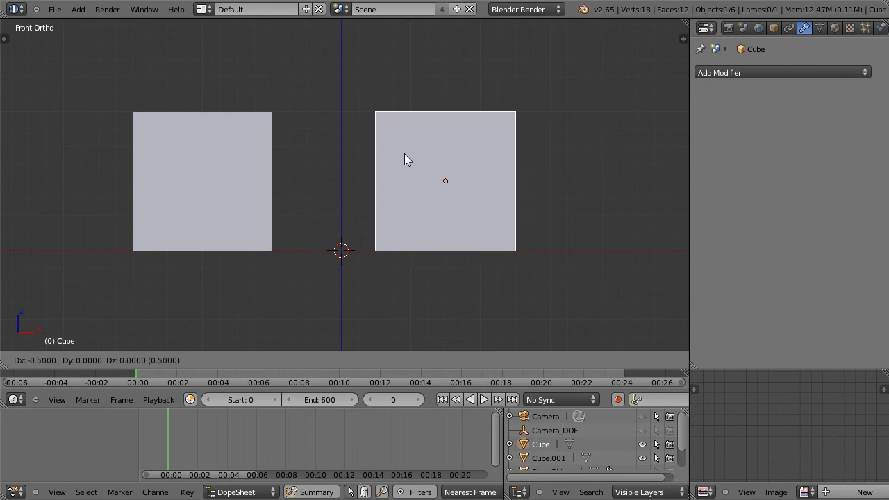
{"action": "left_click", "coordinate": [445, 152]}
{"action": "scroll", "coordinate": [371, 197], "scroll_direction": "down", "scroll_amount": 1}
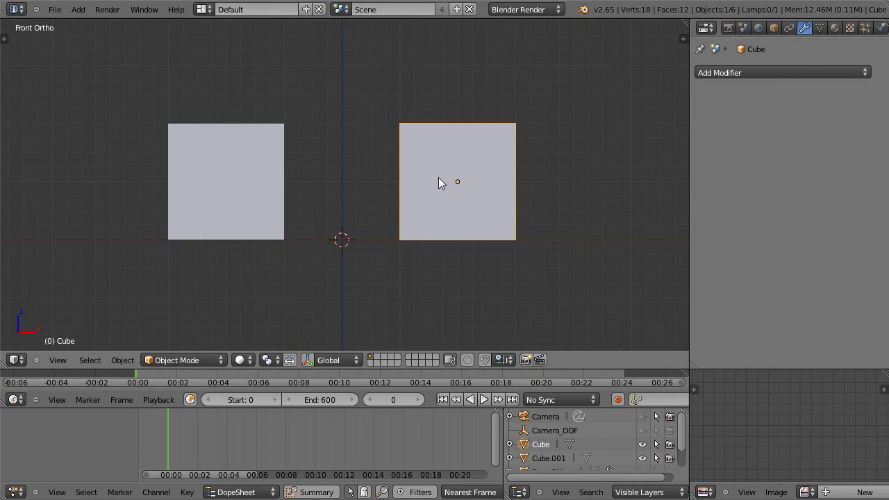
{"action": "key", "text": "g"}
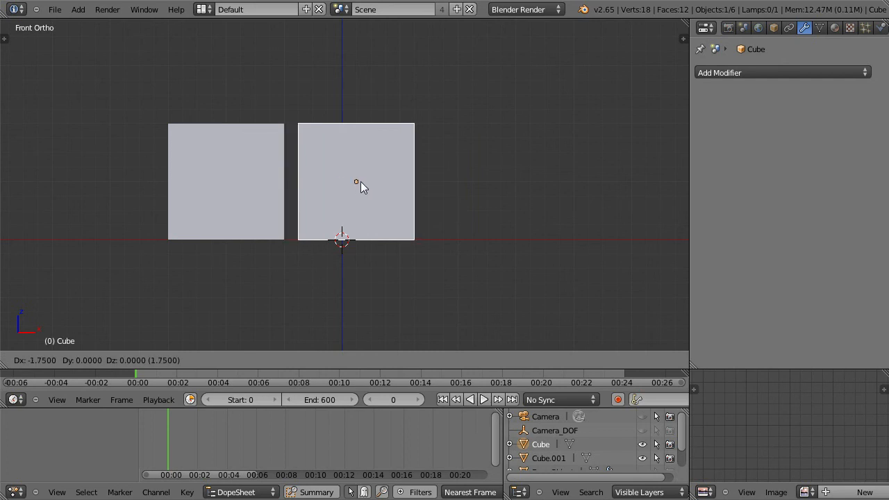
{"action": "left_click", "coordinate": [362, 182]}
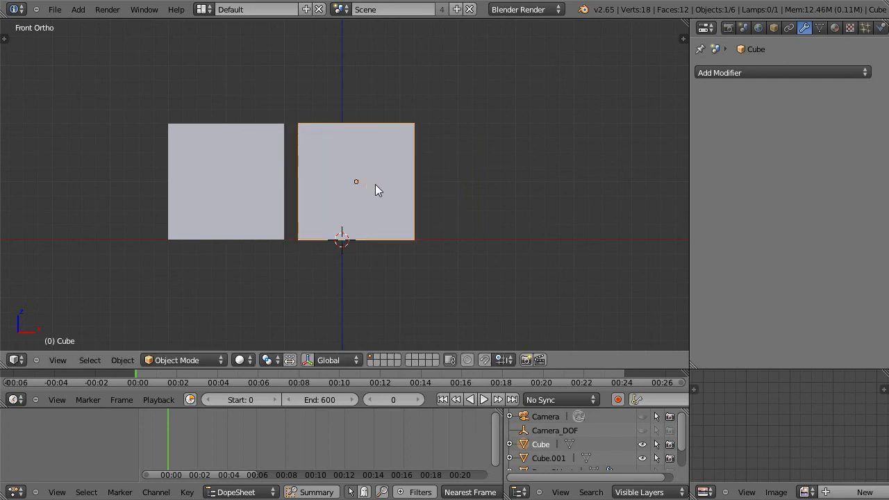
Step: Duplicate the middle cube and snap the copy along positive X, matching the gap between the first two cubes
{"action": "key", "text": "shift+d"}
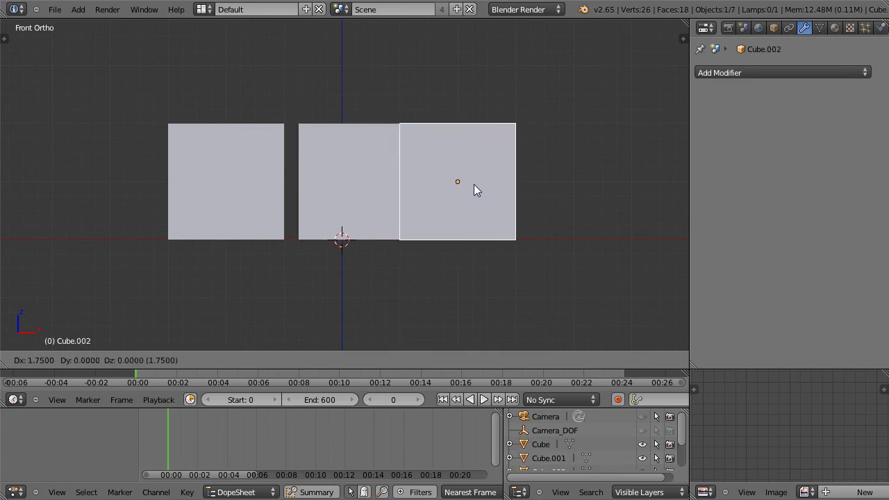
{"action": "left_click", "coordinate": [510, 181]}
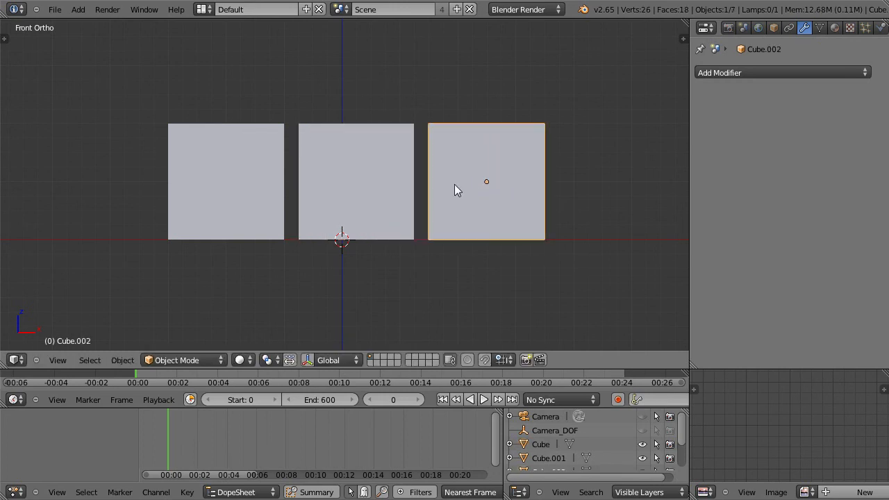
{"action": "scroll", "coordinate": [448, 185], "scroll_direction": "up", "scroll_amount": 2}
{"action": "scroll", "coordinate": [318, 189], "scroll_direction": "down", "scroll_amount": 3}
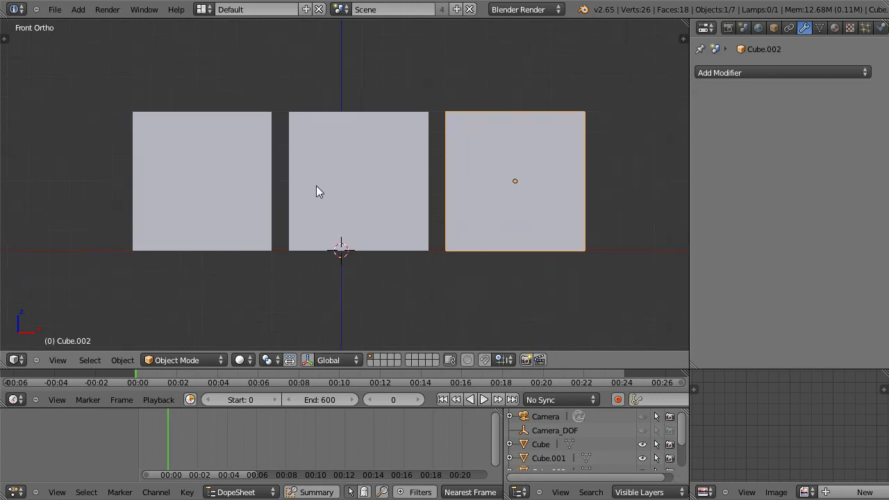